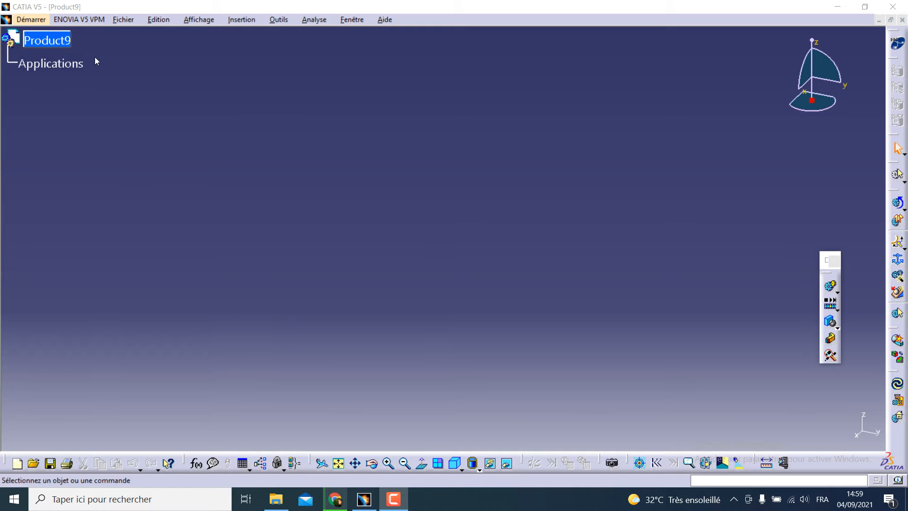
# Start a new product in the DMU Kinematics workbench of the Maquette Numérique group.
pyautogui.click(31, 20)
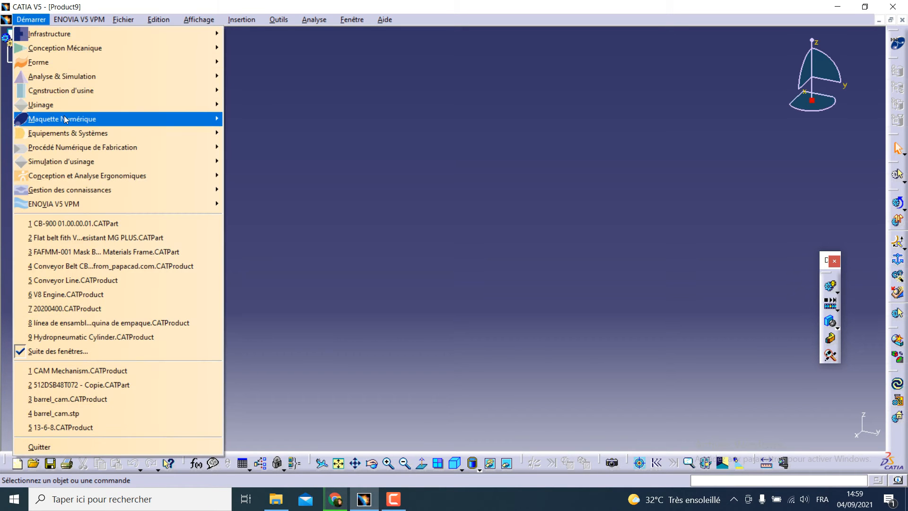
pyautogui.moveTo(69, 121)
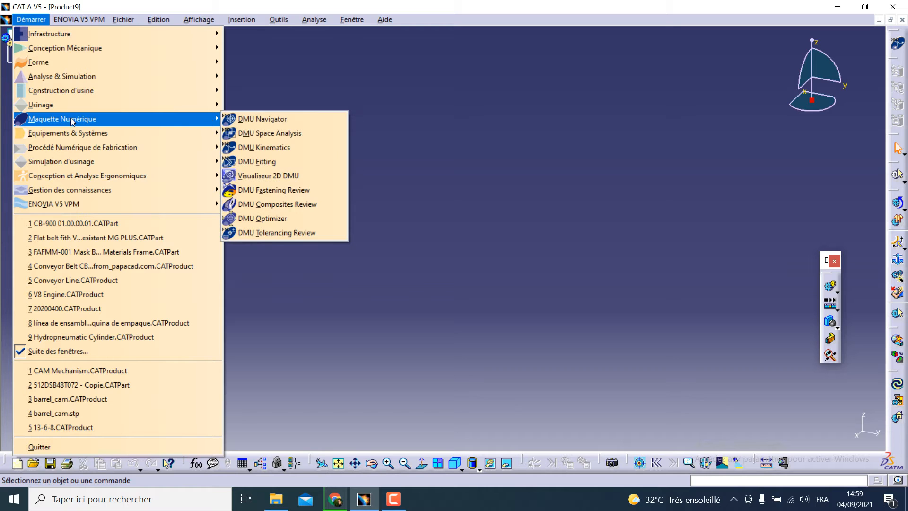
pyautogui.click(277, 147)
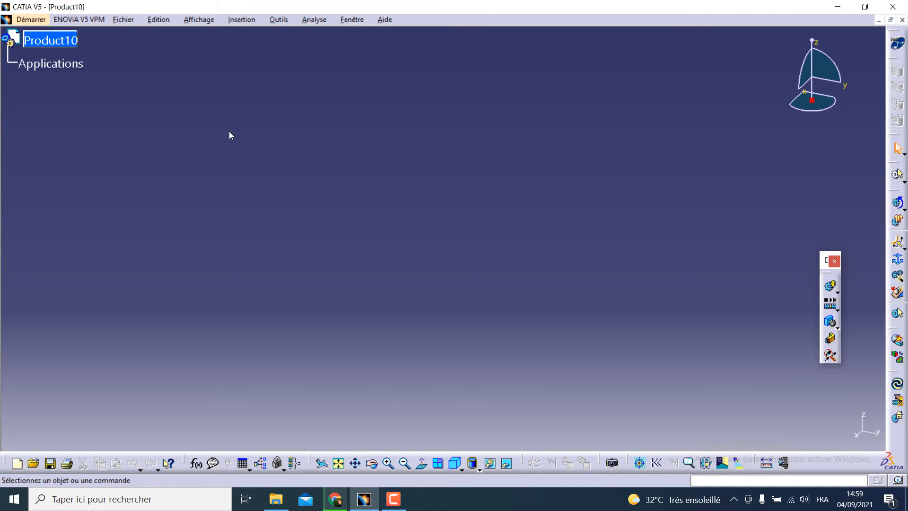
# Insert the existing component barrel_cam.CATProduct from the systeme a cam folder, under CAD projuct and Youtub anim on drive D, into the root product.
pyautogui.click(241, 19)
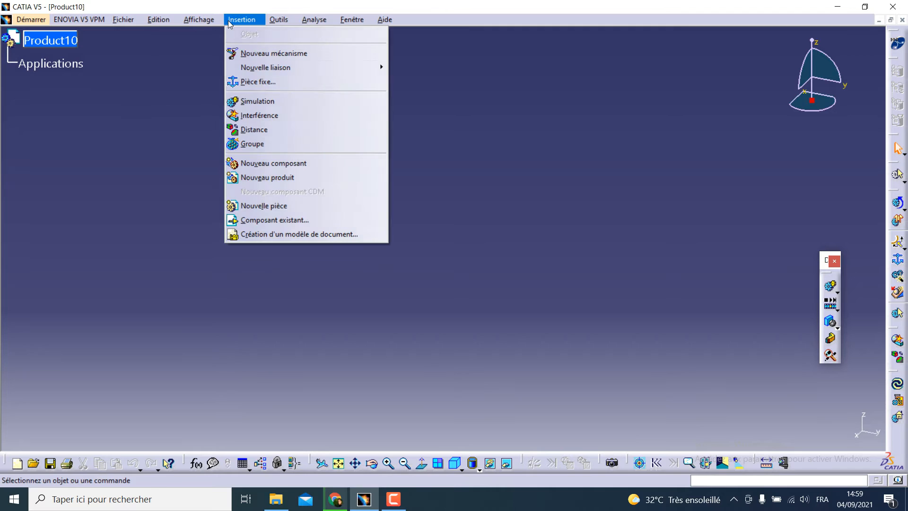
pyautogui.click(268, 220)
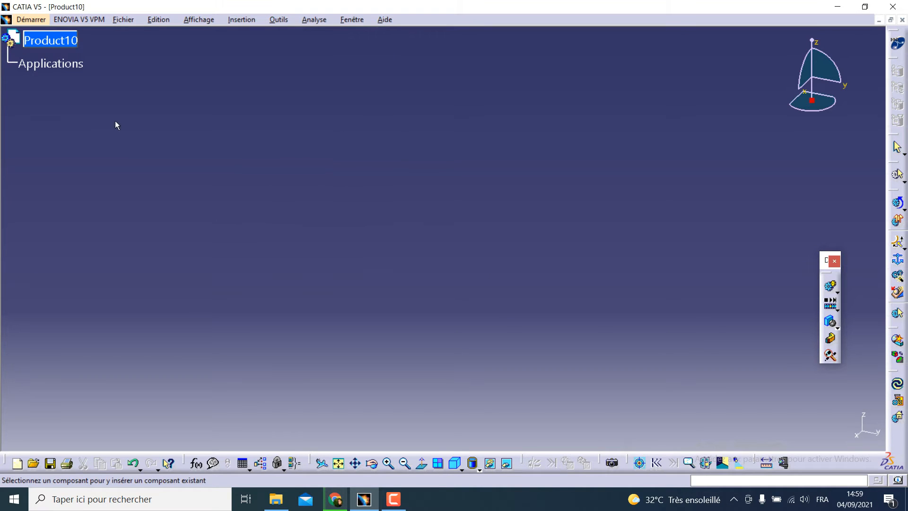
pyautogui.click(52, 42)
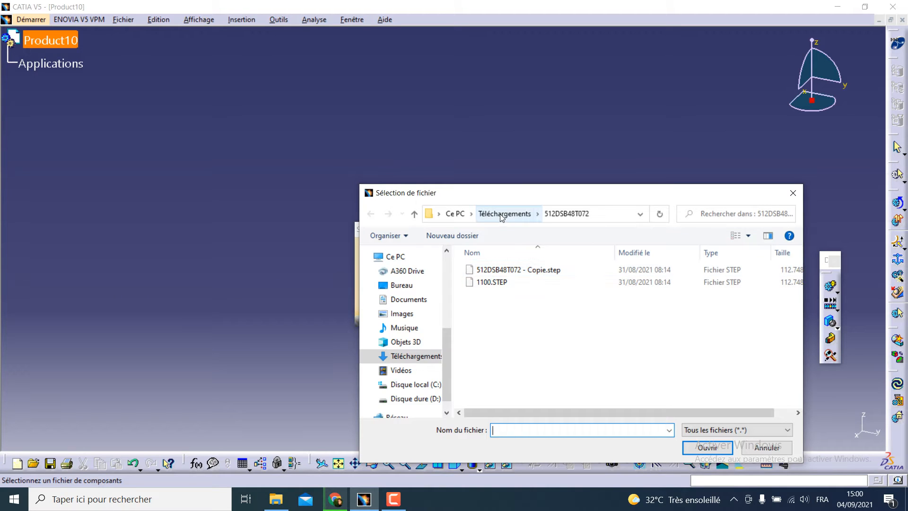
pyautogui.click(431, 400)
pyautogui.doubleClick(496, 270)
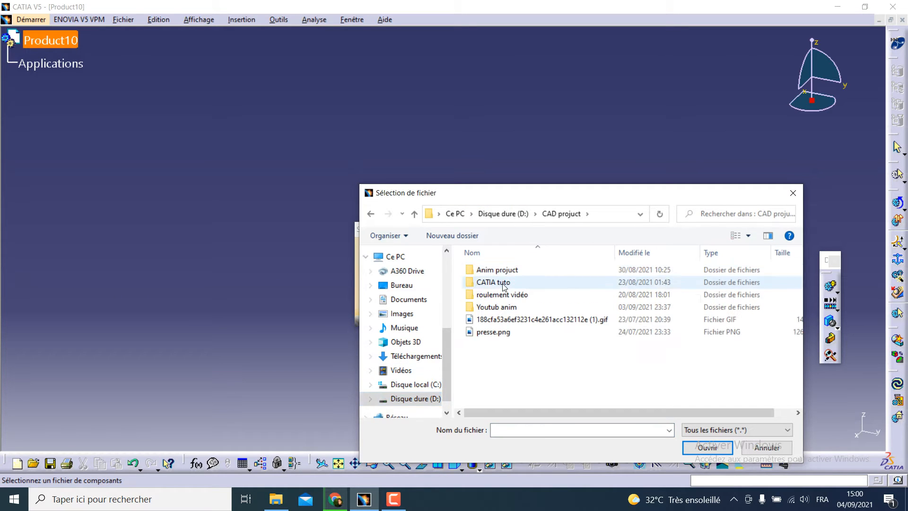
pyautogui.doubleClick(506, 311)
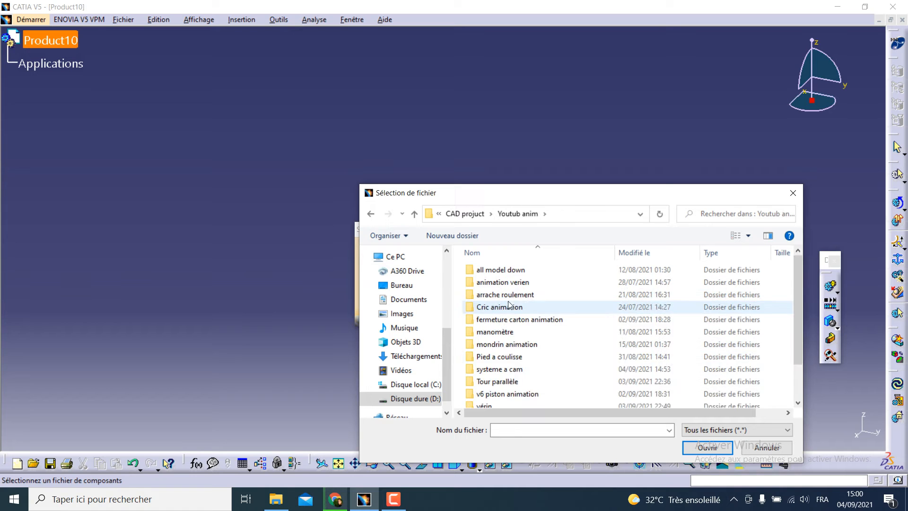
pyautogui.scroll(-1, 496, 369)
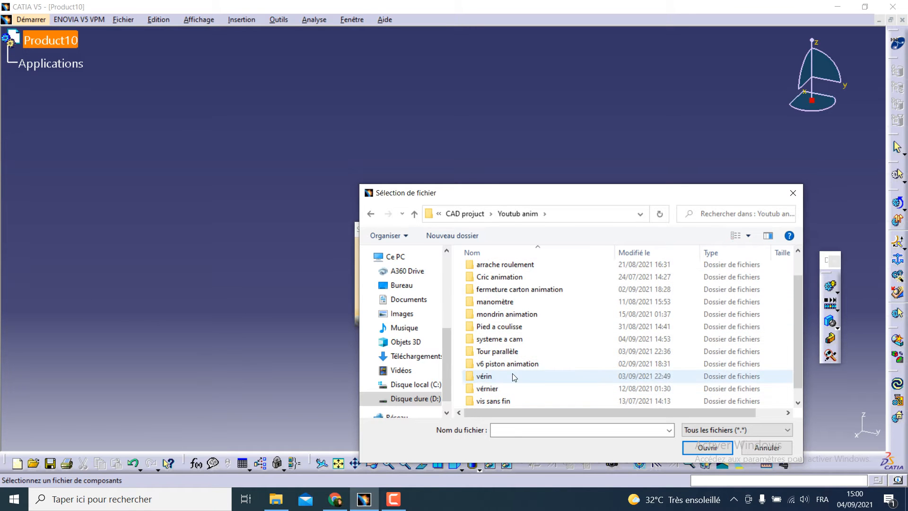
pyautogui.scroll(1, 524, 350)
pyautogui.scroll(-1, 524, 350)
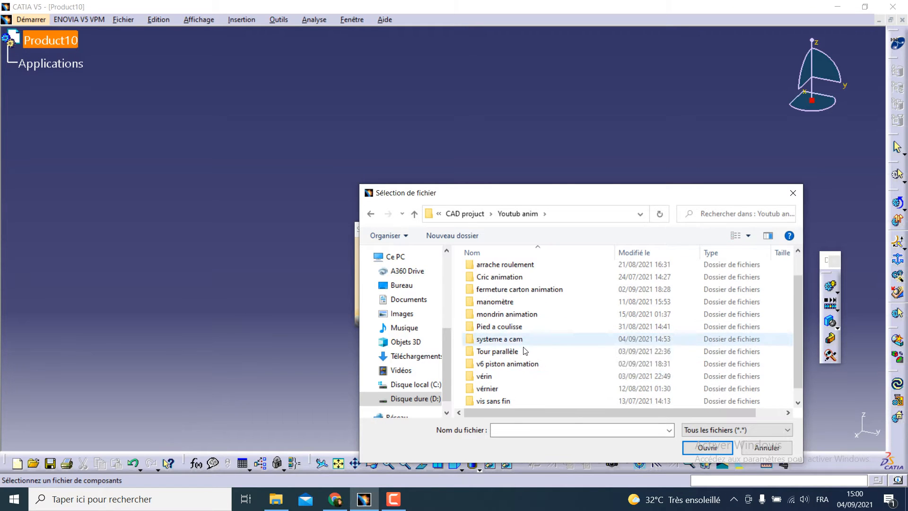
pyautogui.click(528, 341)
pyautogui.doubleClick(528, 341)
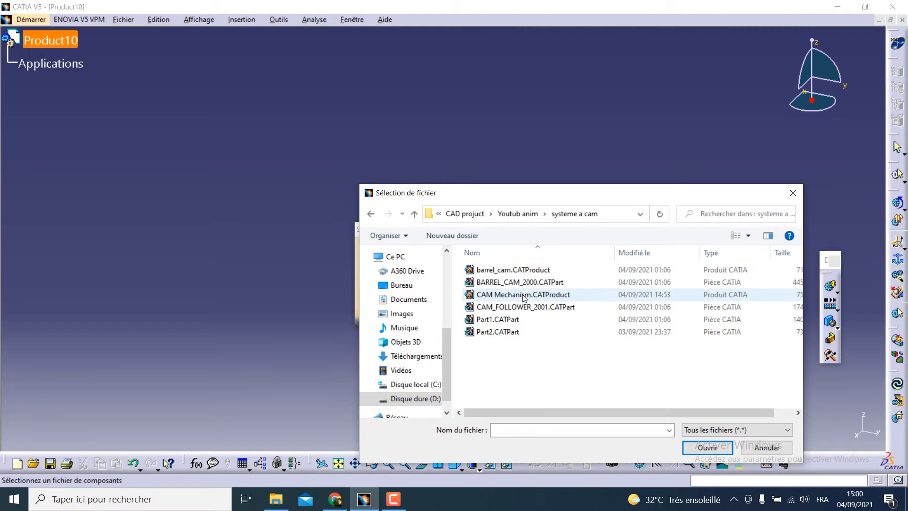
pyautogui.click(525, 271)
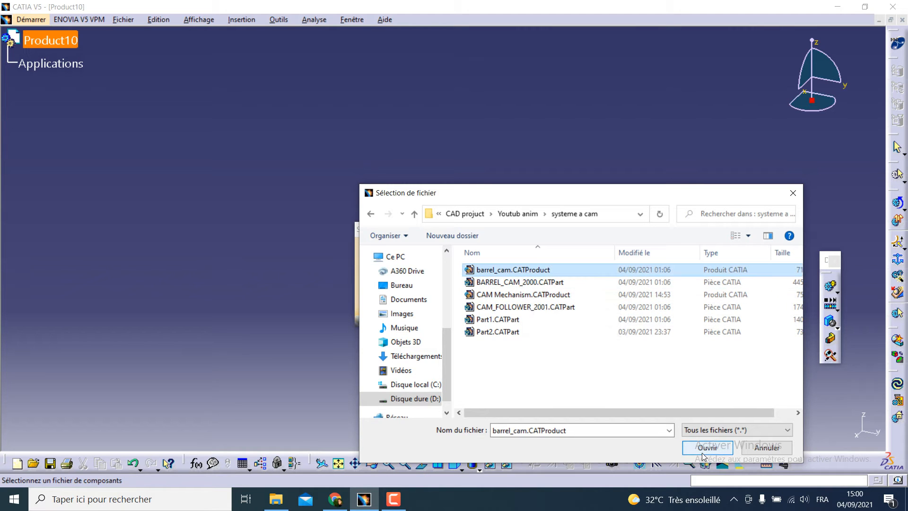
pyautogui.click(705, 449)
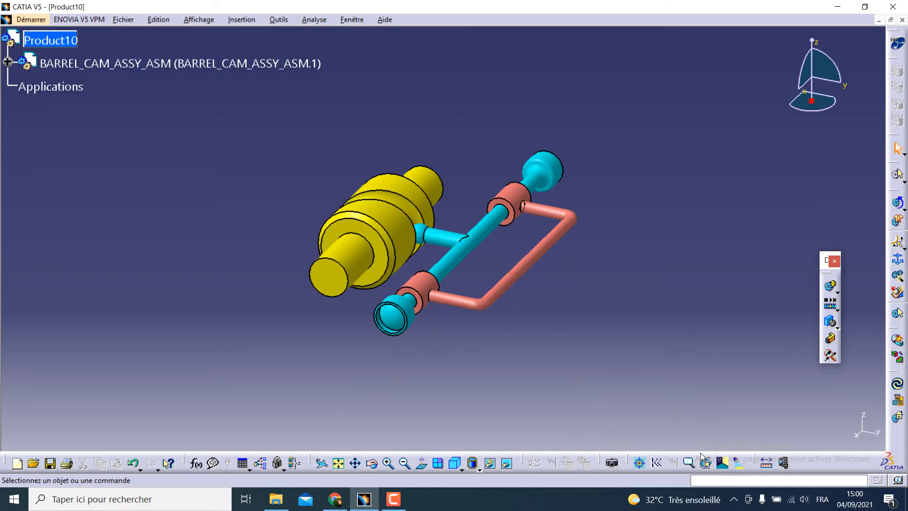
# Open the kinematic simulation of the barrel cam's Mécanisme.1 and move Commande.3.1 to -2088.
pyautogui.scroll(-1, 634, 359)
pyautogui.moveTo(610, 303); pyautogui.dragTo(443, 57, button='middle')
pyautogui.scroll(1, 520, 213)
pyautogui.scroll(1, 463, 207)
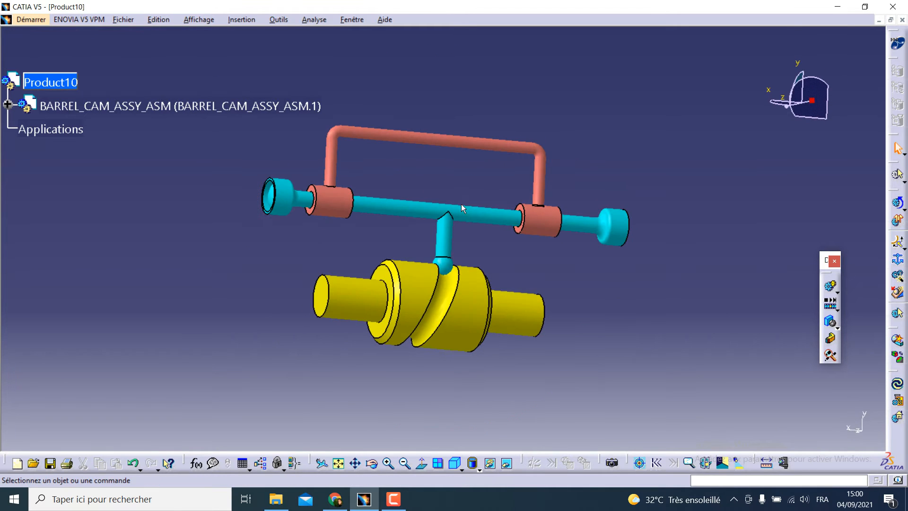
pyautogui.moveTo(459, 215); pyautogui.dragTo(425, 249, button='middle')
pyautogui.middleClick(425, 248)
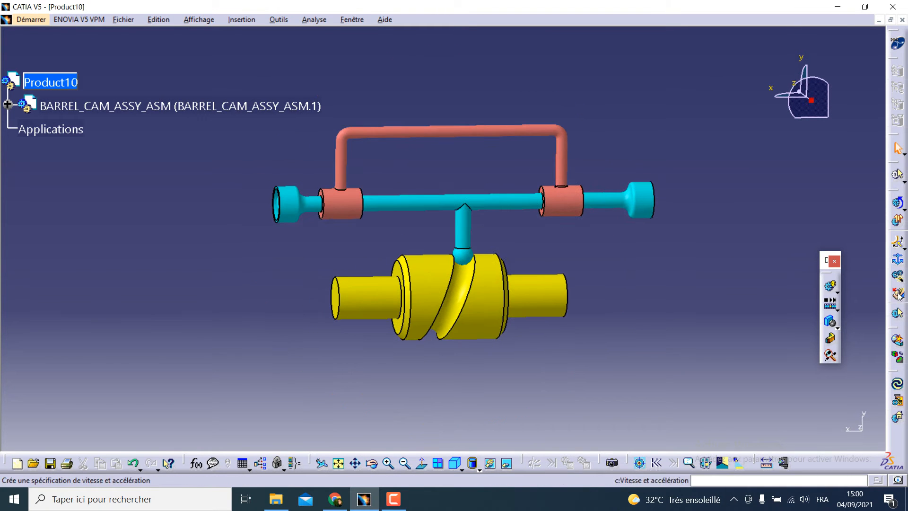
pyautogui.moveTo(553, 255); pyautogui.dragTo(572, 274, button='middle')
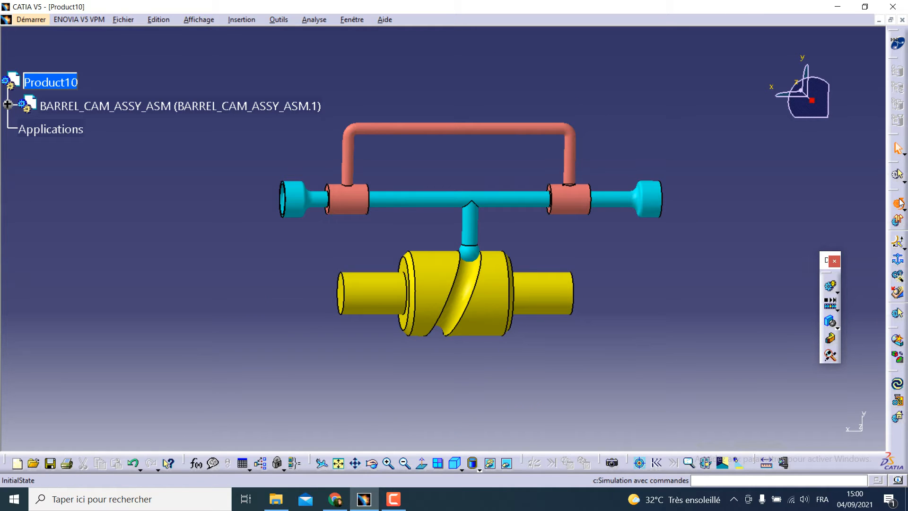
pyautogui.click(900, 203)
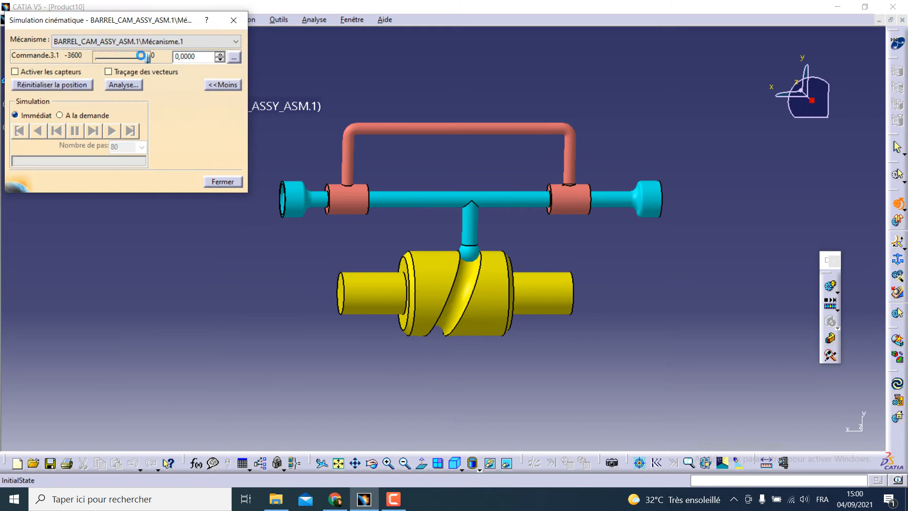
pyautogui.moveTo(140, 55); pyautogui.dragTo(117, 56)
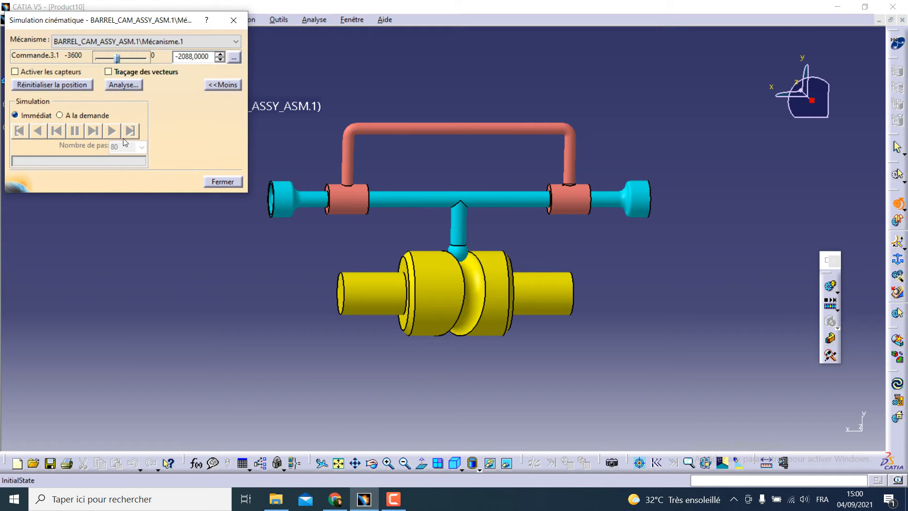
# Reset the mechanism's position, play the simulation on demand backwards with 800 steps, and close the simulation.
pyautogui.click(39, 87)
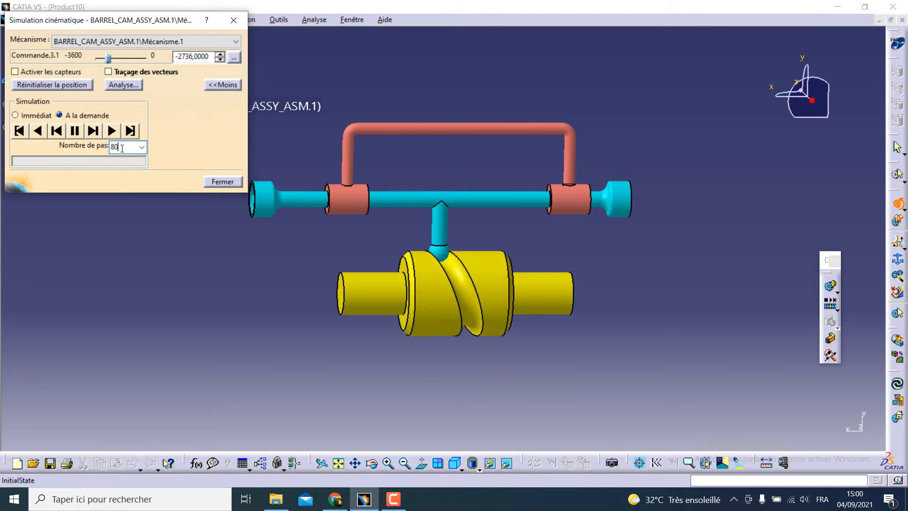
pyautogui.click(40, 136)
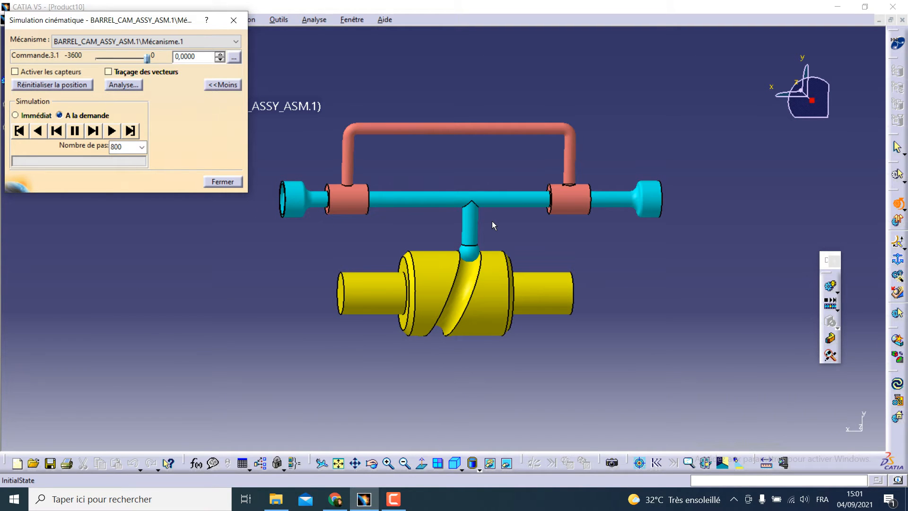
pyautogui.click(222, 182)
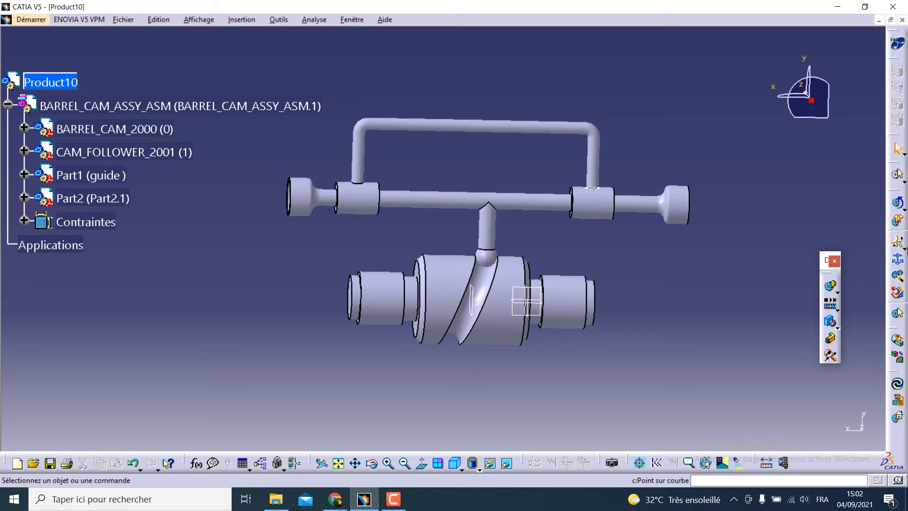
# Begin a revolute joint and create a new mechanism named CAM for it.
pyautogui.click(903, 244)
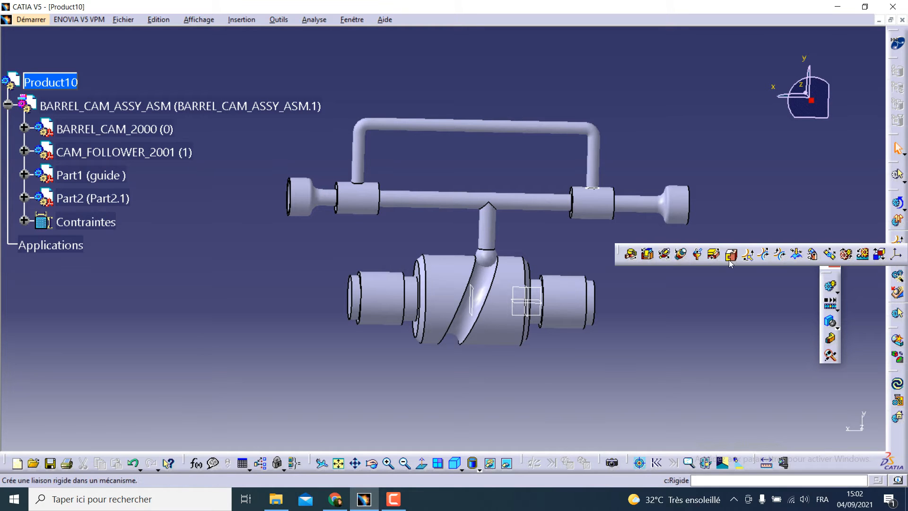
pyautogui.click(632, 255)
pyautogui.click(365, 325)
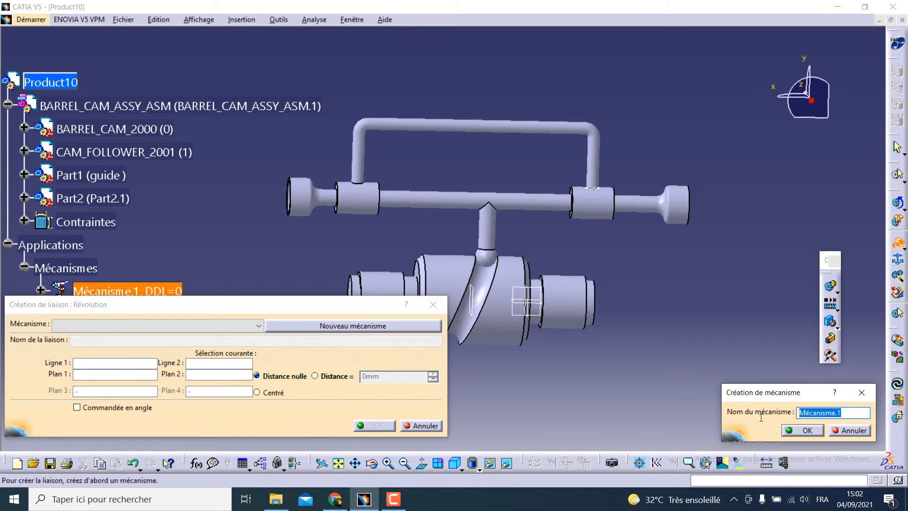
pyautogui.write('CAM')
pyautogui.press('Return')
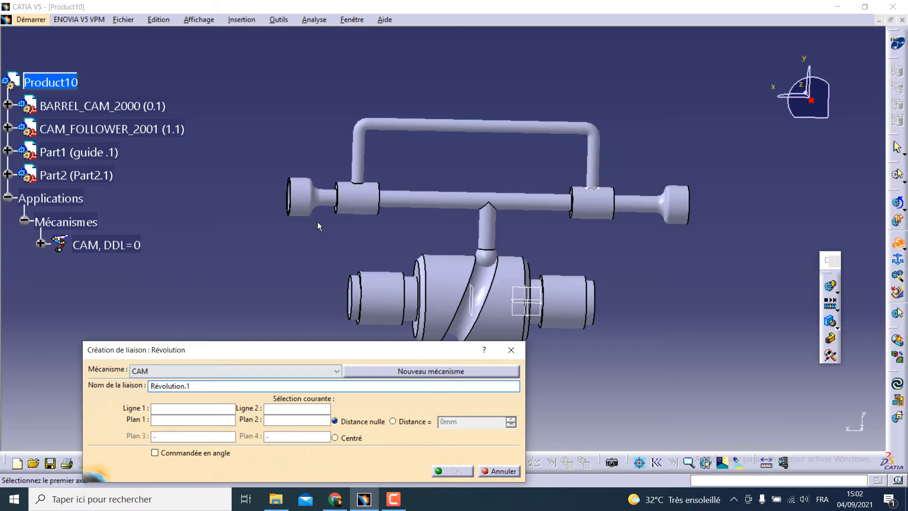
# Define the revolute joint between Part2 and BARREL_CAM_2000 using their shared axis and adjacent end faces, with the Distance option between the planes.
pyautogui.moveTo(316, 235); pyautogui.dragTo(316, 211, button='middle')
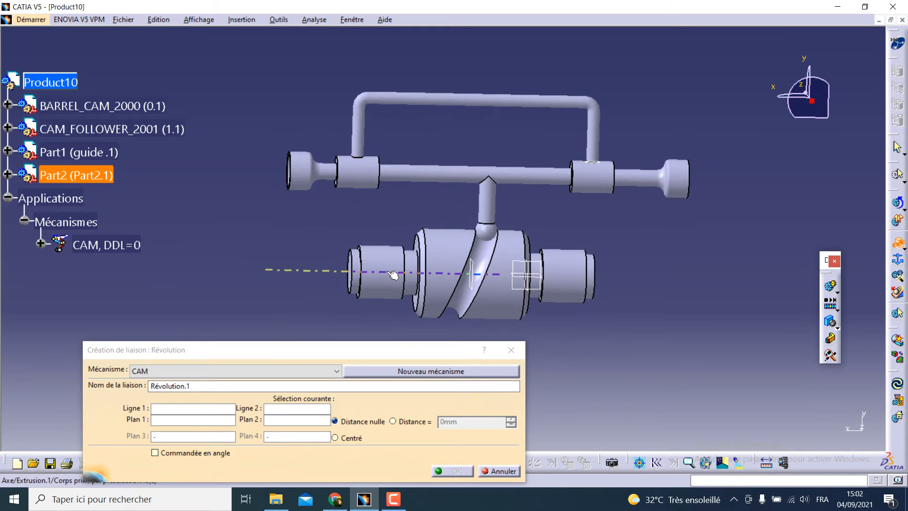
pyautogui.click(392, 275)
pyautogui.click(393, 275)
pyautogui.moveTo(394, 275); pyautogui.dragTo(399, 232, button='middle')
pyautogui.scroll(1, 236, 265)
pyautogui.moveTo(142, 284); pyautogui.dragTo(525, 158, button='middle')
pyautogui.click(519, 152)
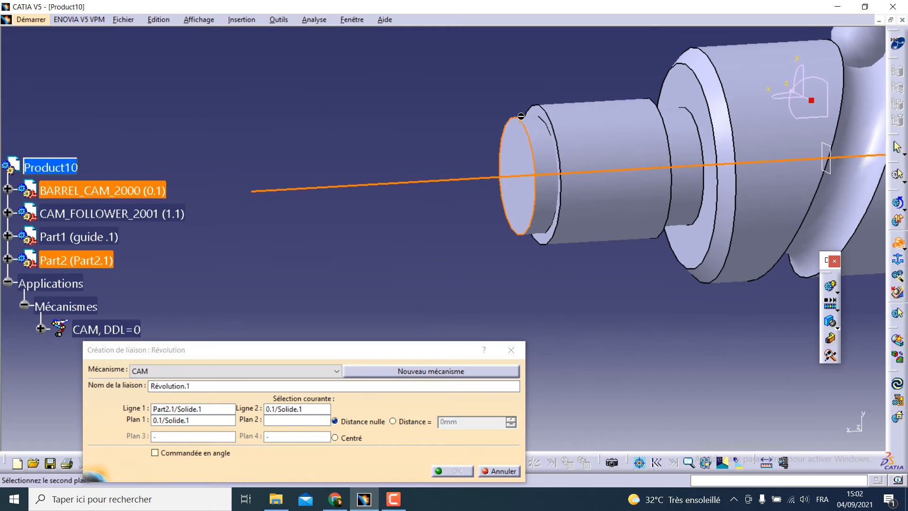
pyautogui.click(532, 120)
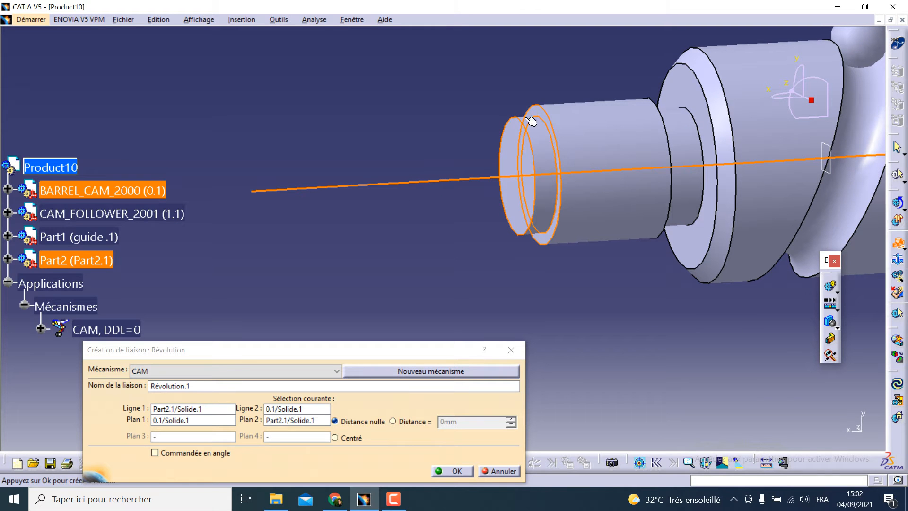
pyautogui.click(410, 421)
pyautogui.click(452, 474)
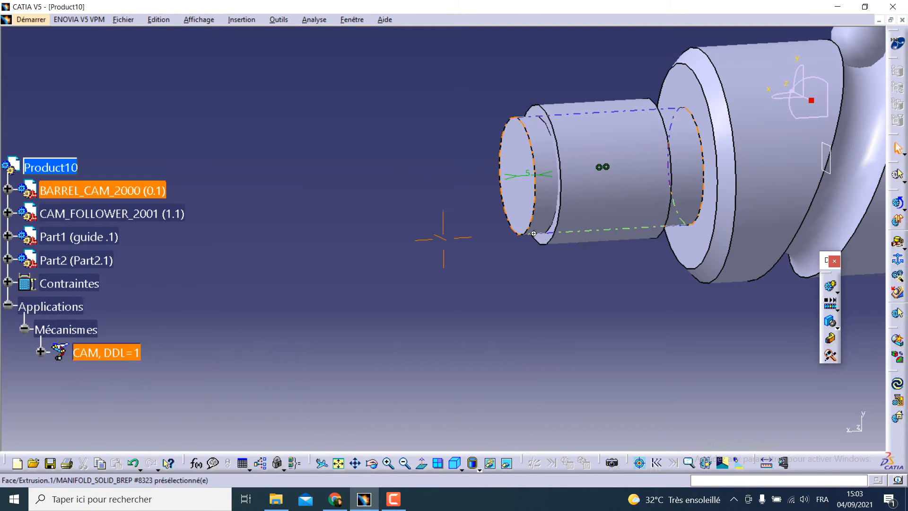
# Set the Part2 bearing support as the fixed part of the CAM mechanism.
pyautogui.moveTo(568, 203); pyautogui.dragTo(361, 249, button='middle')
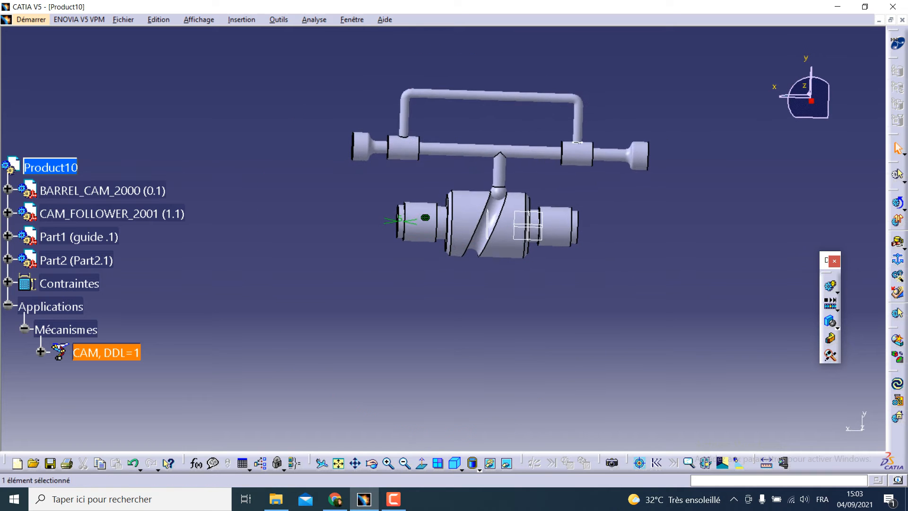
pyautogui.click(894, 264)
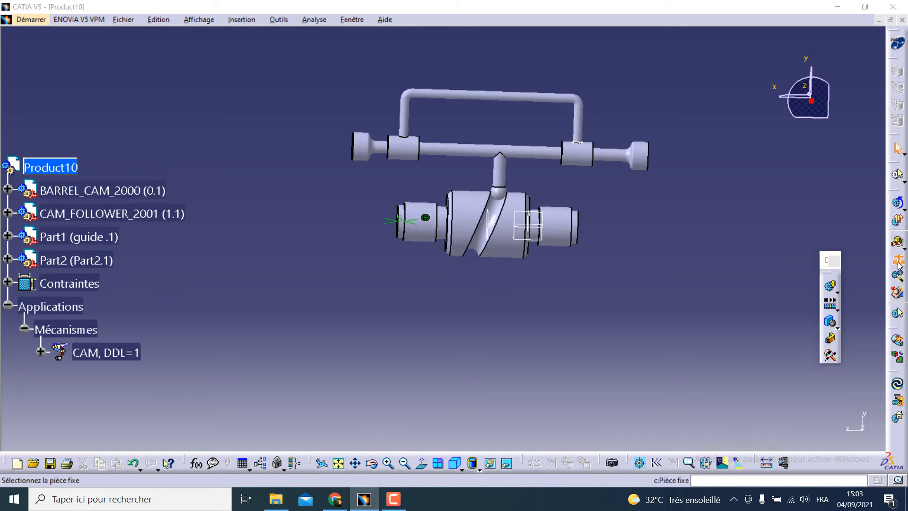
pyautogui.click(427, 209)
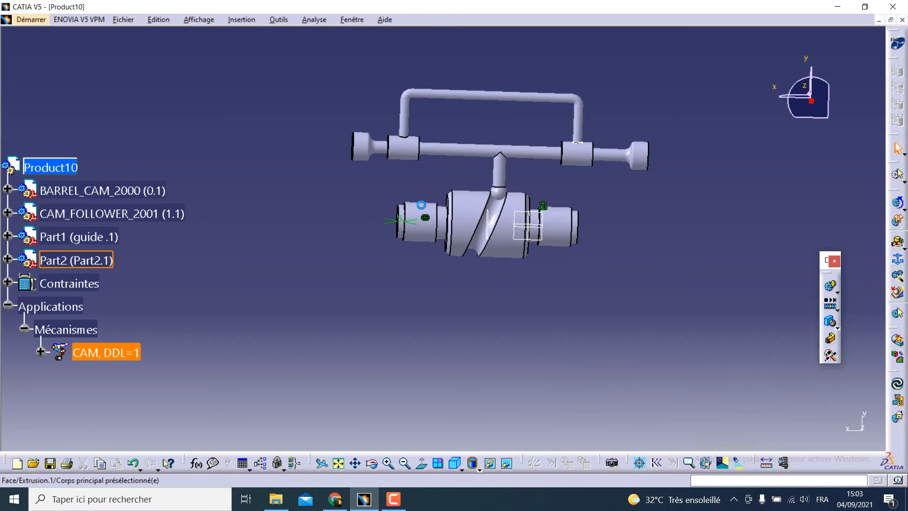
# Create a rigid joint in the CAM mechanism between Part2 and the Part1 guide.
pyautogui.click(903, 243)
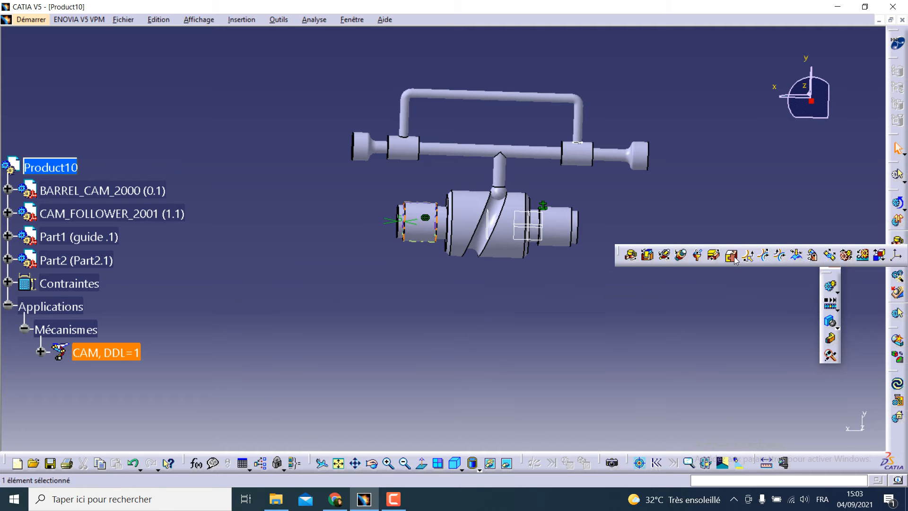
pyautogui.click(717, 252)
pyautogui.click(423, 210)
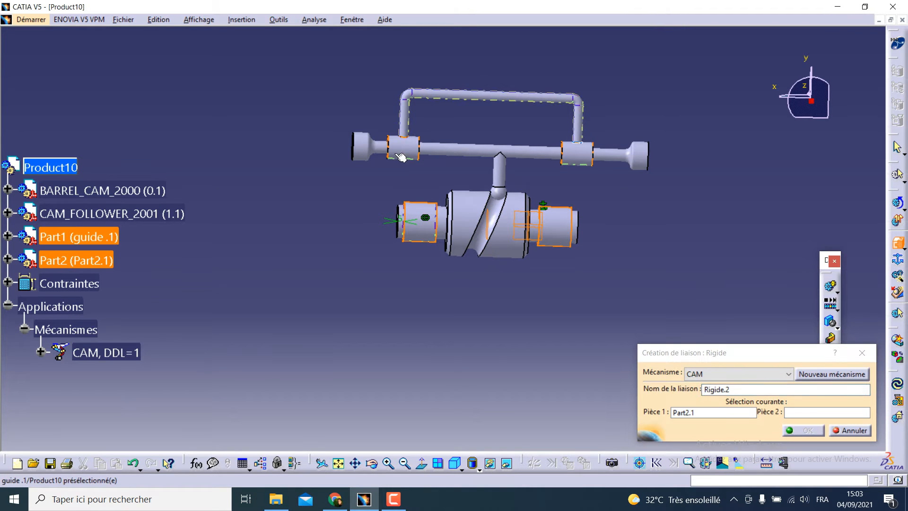
pyautogui.click(395, 140)
pyautogui.click(810, 432)
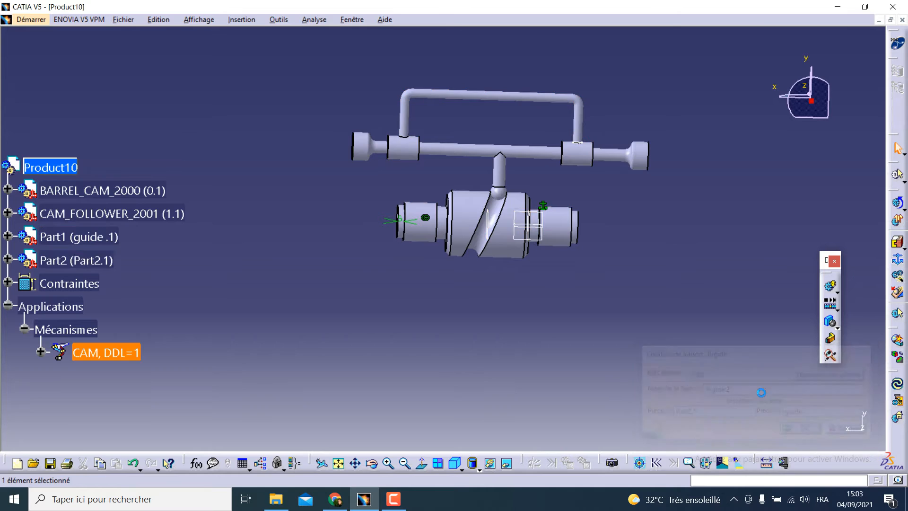
pyautogui.scroll(1, 512, 203)
pyautogui.moveTo(511, 203); pyautogui.dragTo(476, 208, button='middle')
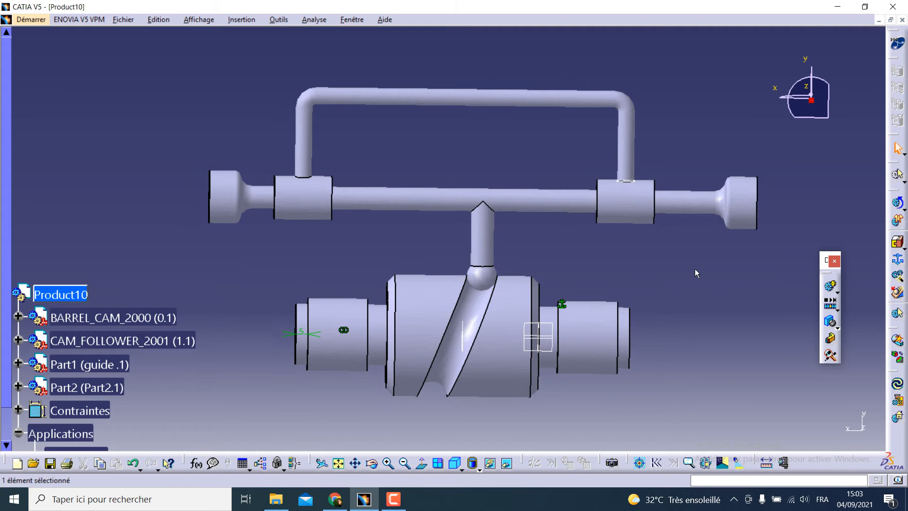
# Create a cylindrical joint in the CAM mechanism between the Part1 guide and the CAM_FOLLOWER_2001 rod, using their shared axis.
pyautogui.click(903, 248)
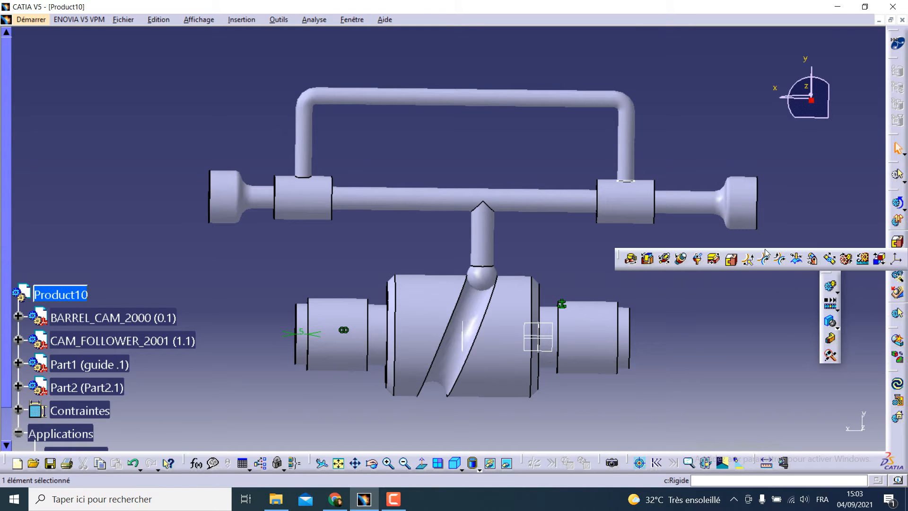
pyautogui.click(667, 260)
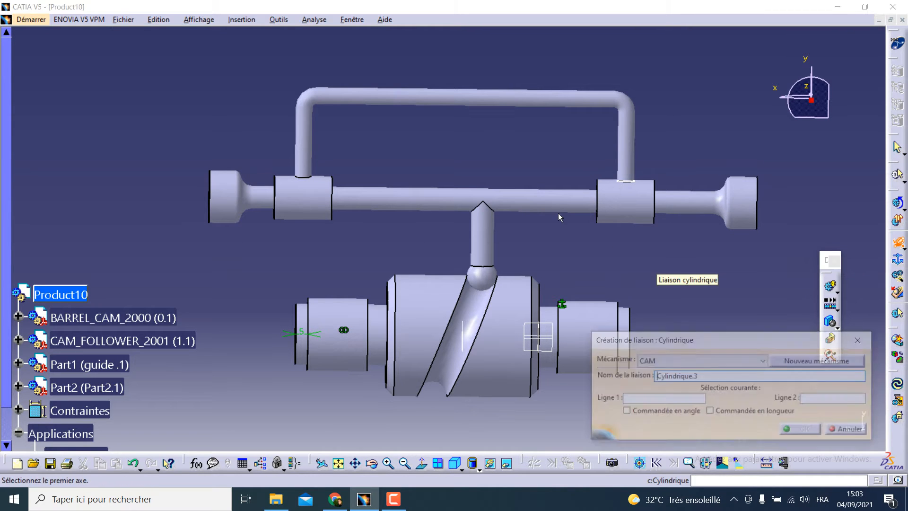
pyautogui.click(367, 201)
pyautogui.click(384, 205)
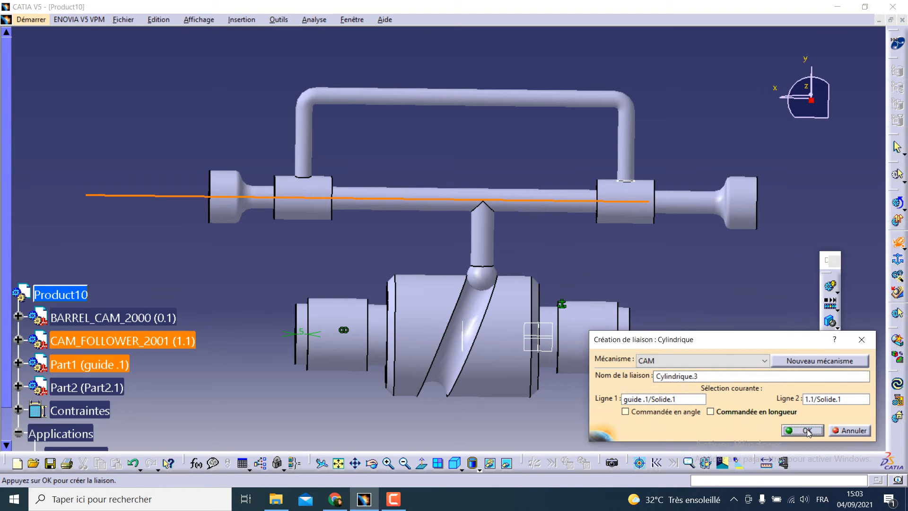
pyautogui.click(808, 430)
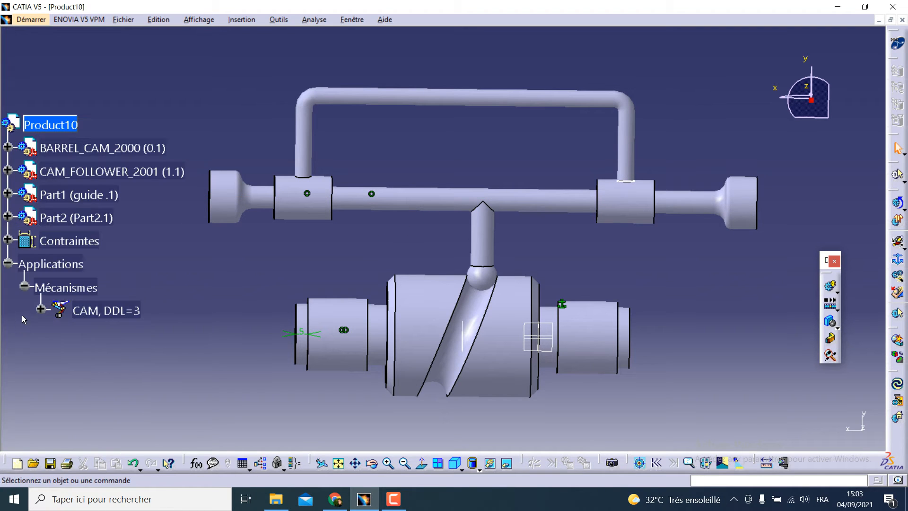
# Make the revolute joint between Part2 and BARREL_CAM_2000 angle driven, keeping its limits at -360 and 360 degrees.
pyautogui.click(41, 309)
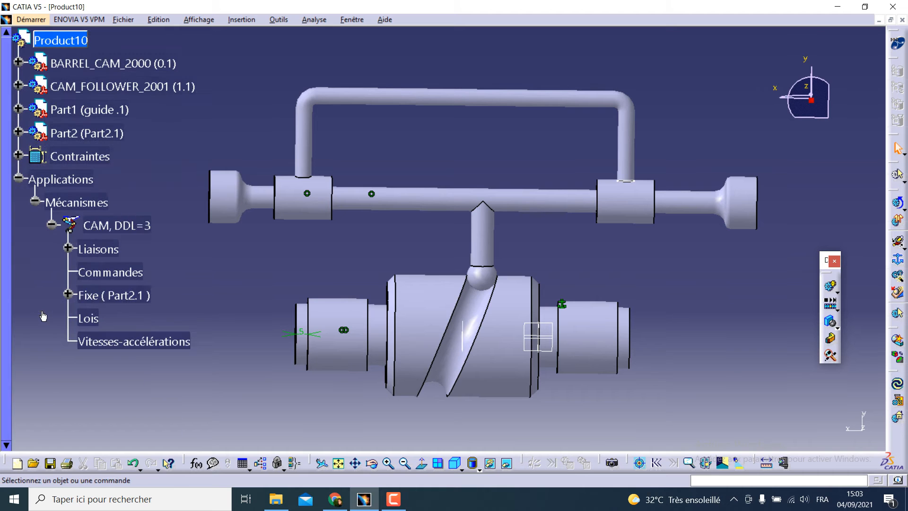
pyautogui.click(68, 248)
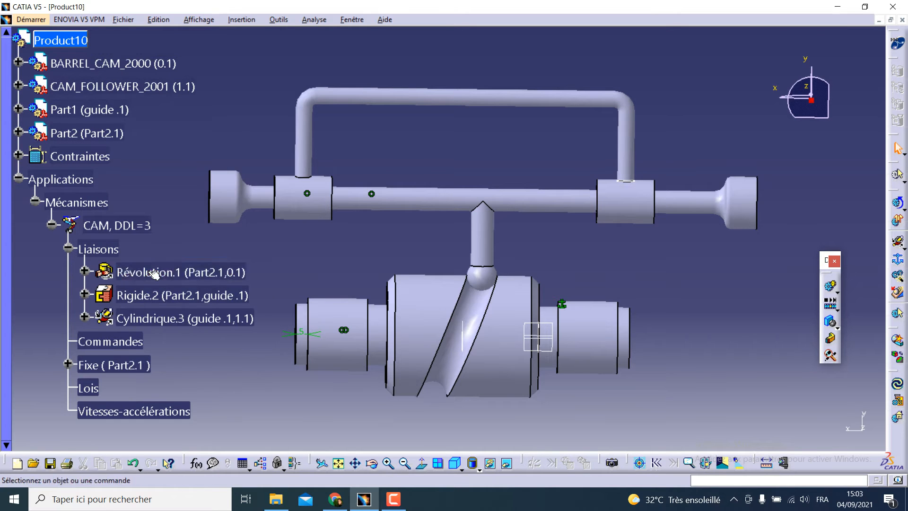
pyautogui.doubleClick(153, 273)
pyautogui.click(66, 240)
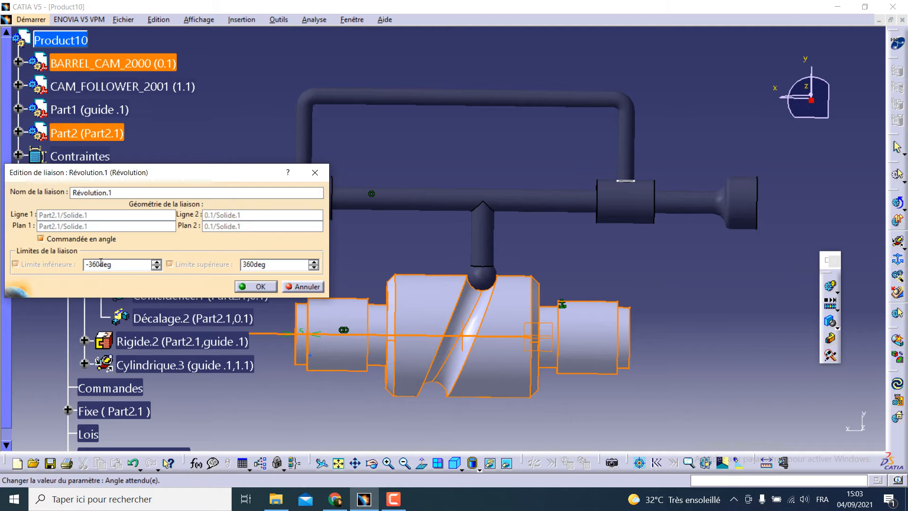
pyautogui.click(255, 287)
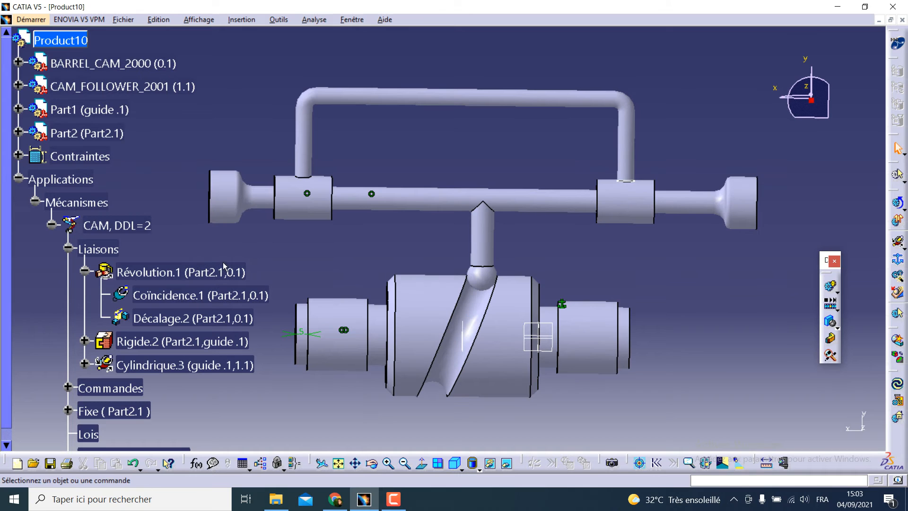
# Examine the barrel cam groove and its contact with the follower's spherical tip, considering a point curve joint.
pyautogui.moveTo(466, 331); pyautogui.dragTo(575, 140, button='middle')
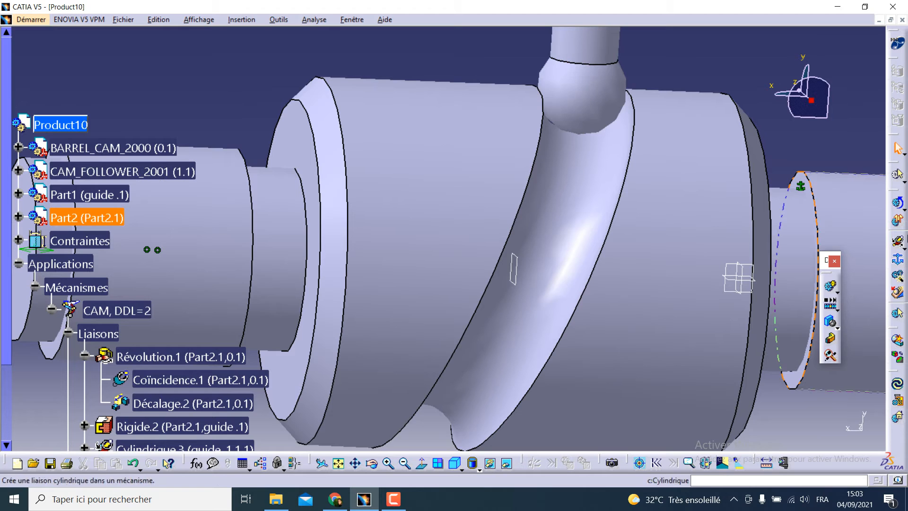
pyautogui.click(902, 246)
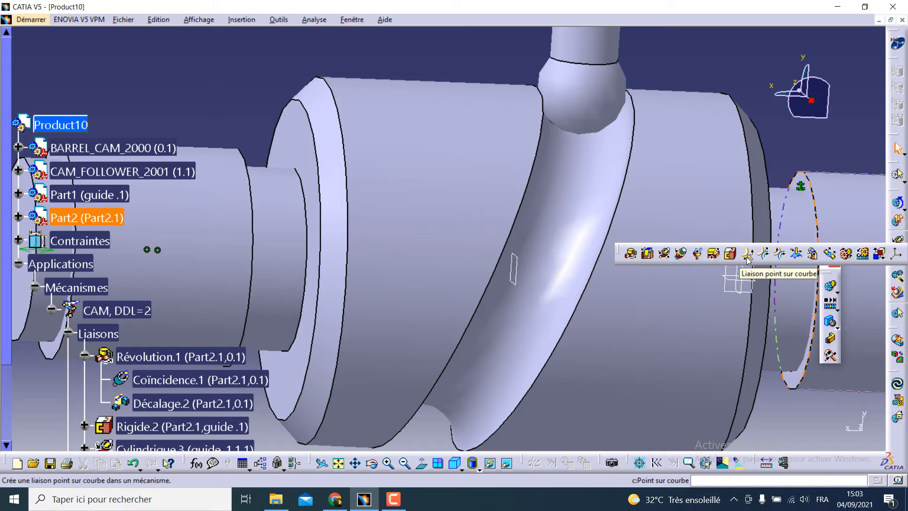
pyautogui.scroll(2, 396, 124)
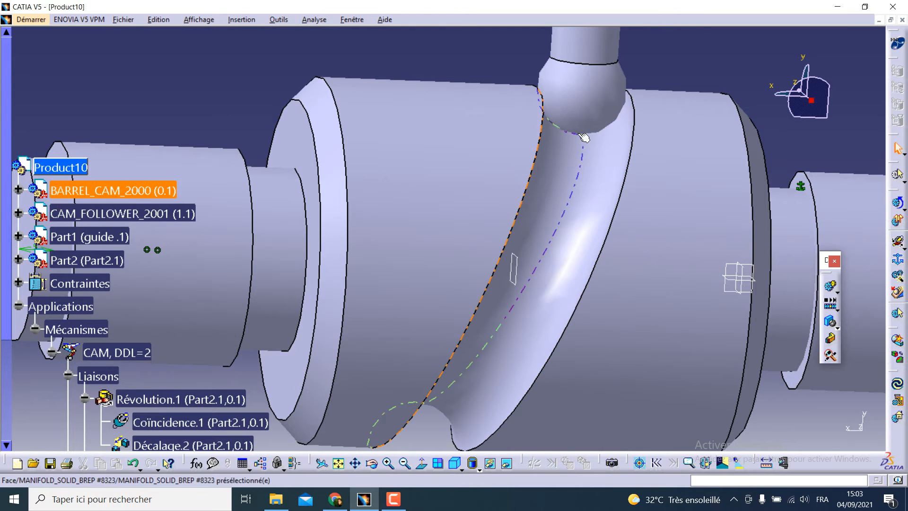
pyautogui.moveTo(585, 138); pyautogui.dragTo(482, 126, button='middle')
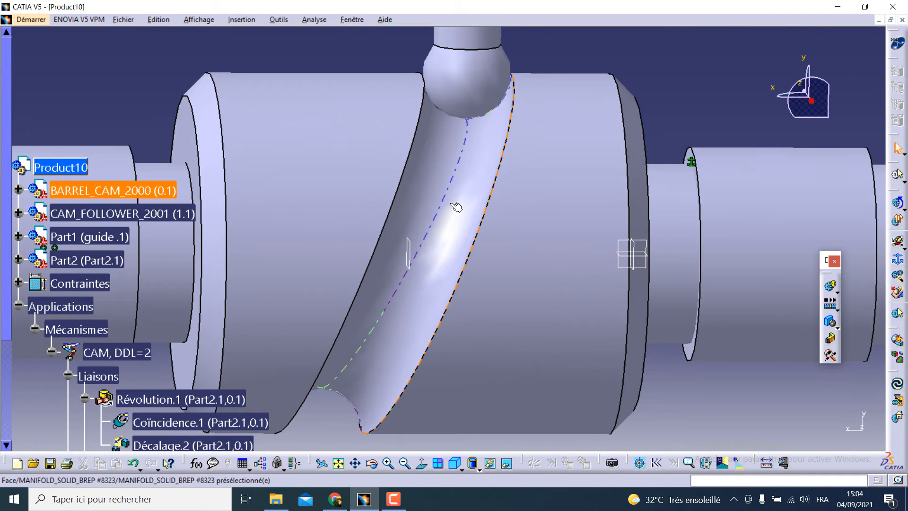
pyautogui.moveTo(418, 249); pyautogui.dragTo(392, 247, button='middle')
pyautogui.moveTo(554, 234); pyautogui.dragTo(381, 227, button='middle')
pyautogui.moveTo(187, 111); pyautogui.dragTo(210, 110, button='middle')
pyautogui.scroll(1, 210, 110)
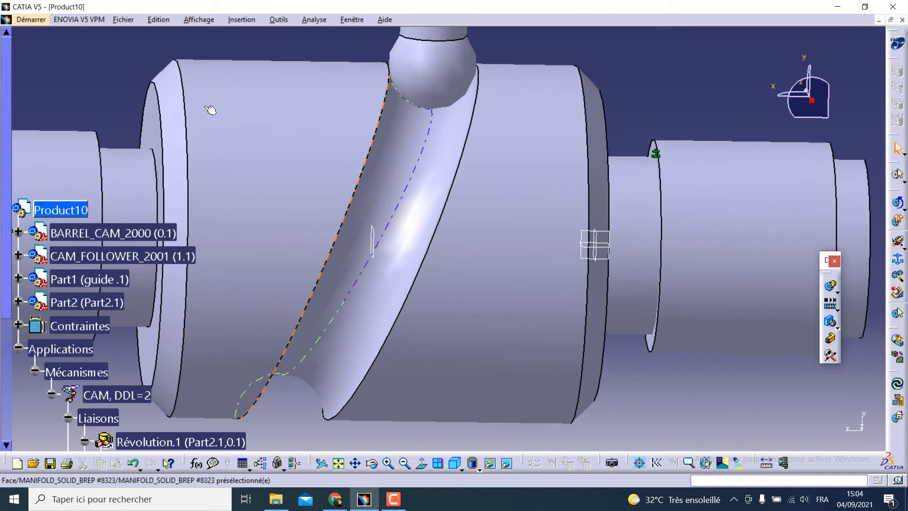
# Activate the BARREL_CAM_2000 part for editing in the Generative Shape Design workbench.
pyautogui.doubleClick(350, 159)
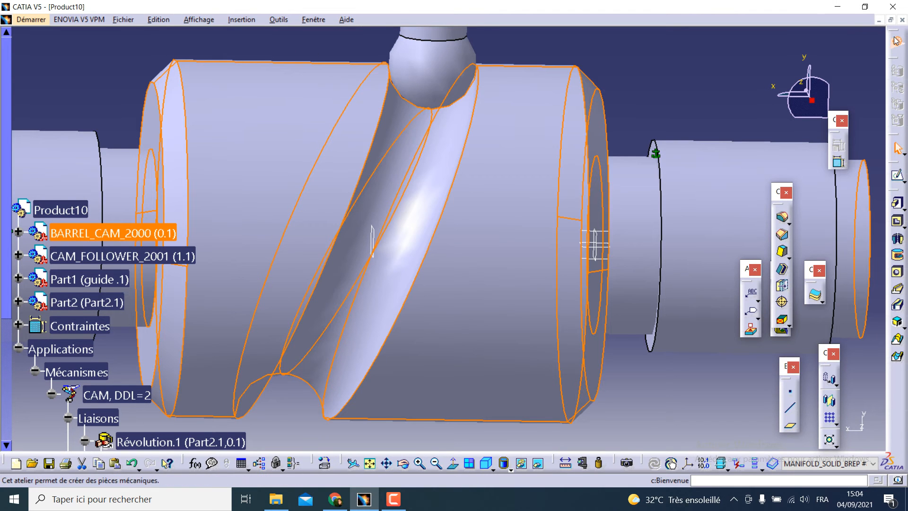
pyautogui.click(31, 19)
pyautogui.moveTo(75, 63)
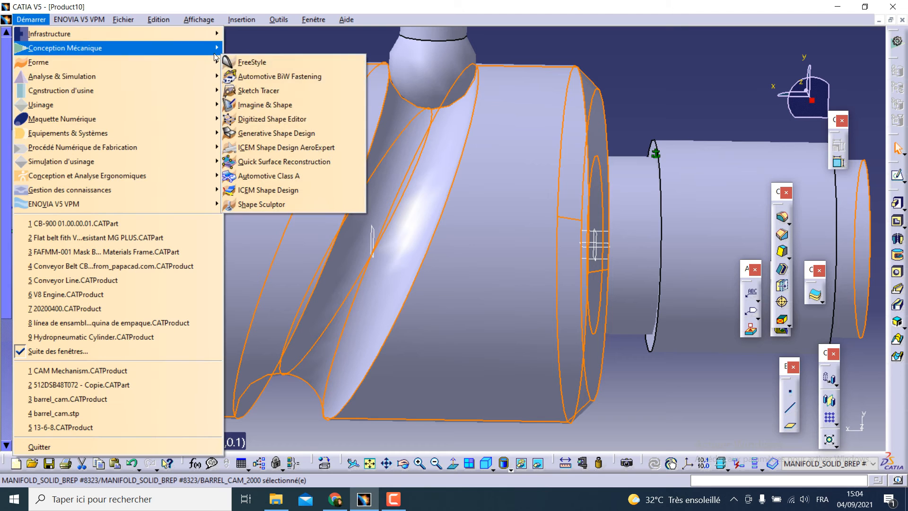
pyautogui.click(290, 135)
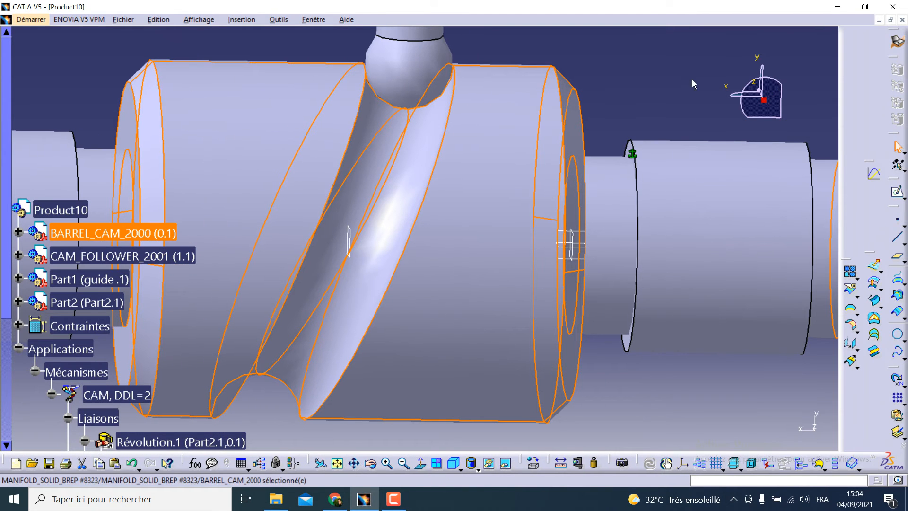
# Join the two edges running along the bottom of the barrel cam groove into one closed curve with 0.001 mm merging distance.
pyautogui.click(850, 275)
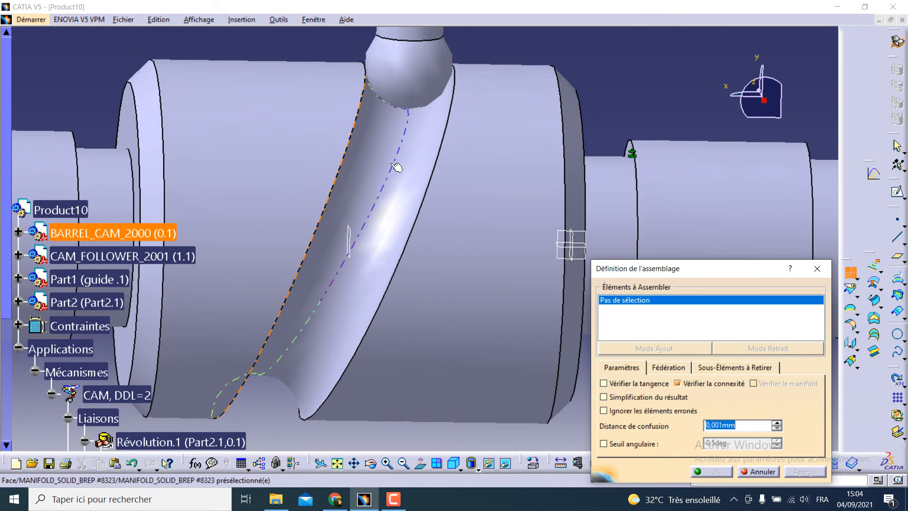
pyautogui.click(419, 211)
pyautogui.moveTo(419, 211); pyautogui.dragTo(223, 205, button='middle')
pyautogui.scroll(1, 736, 98)
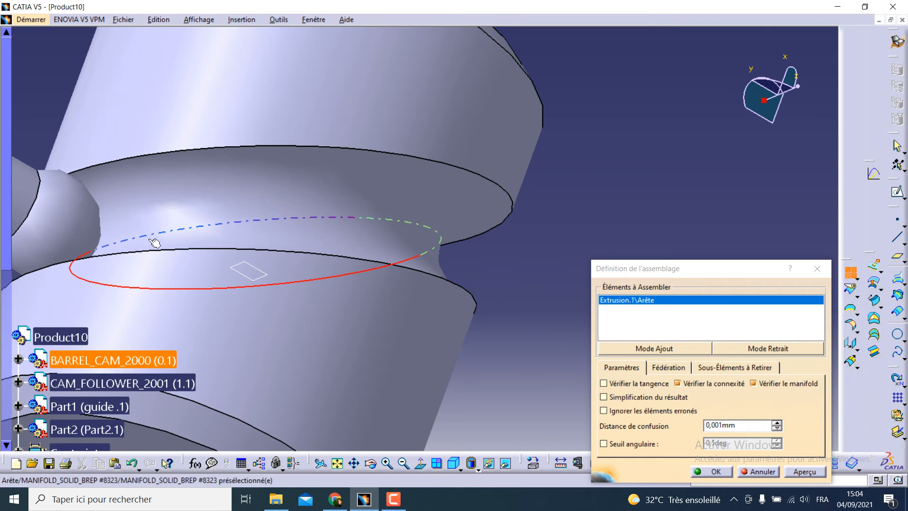
pyautogui.click(155, 237)
pyautogui.moveTo(122, 260); pyautogui.dragTo(582, 170, button='middle')
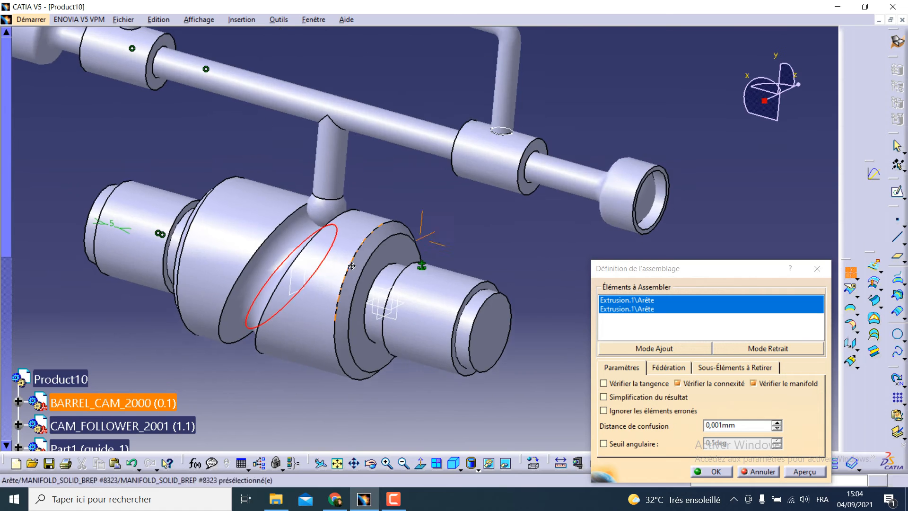
pyautogui.moveTo(350, 282); pyautogui.dragTo(431, 253, button='middle')
pyautogui.click(716, 471)
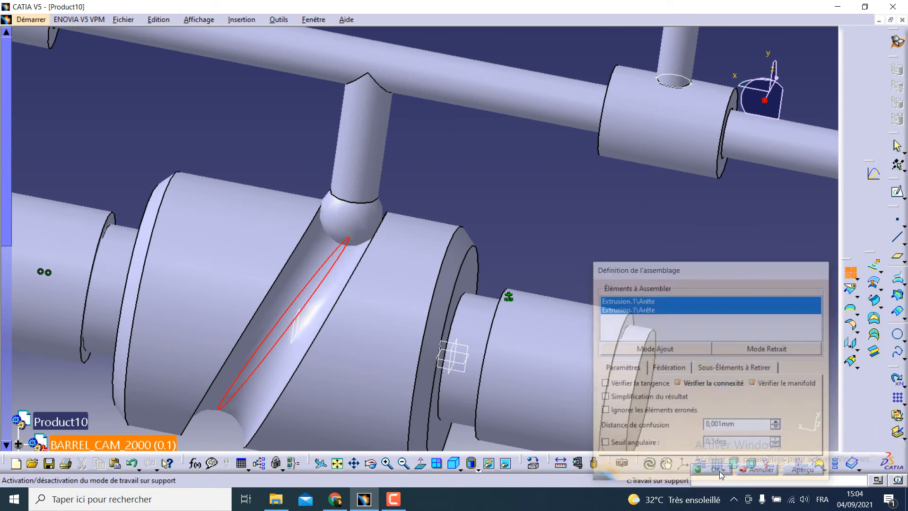
# Expand CAM_FOLLOWER_2001 in the tree and activate the follower part for editing.
pyautogui.moveTo(481, 419); pyautogui.dragTo(533, 268, button='middle')
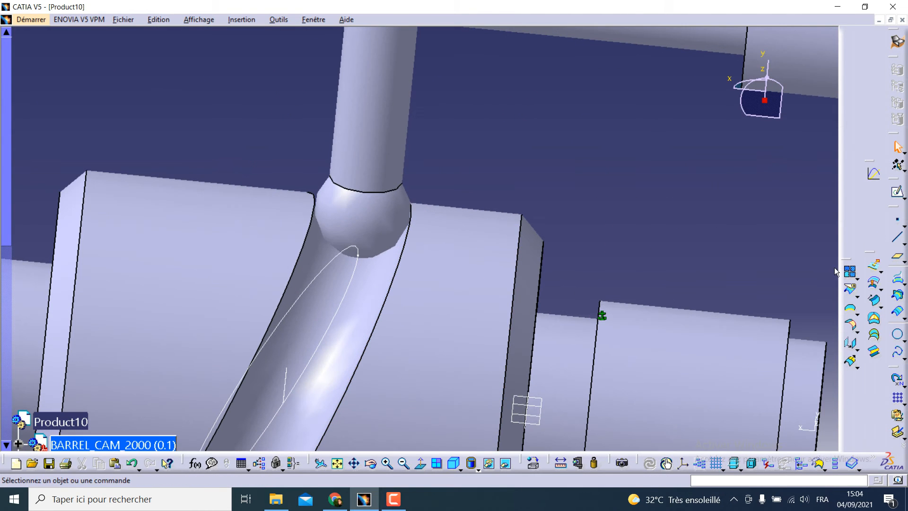
pyautogui.doubleClick(353, 214)
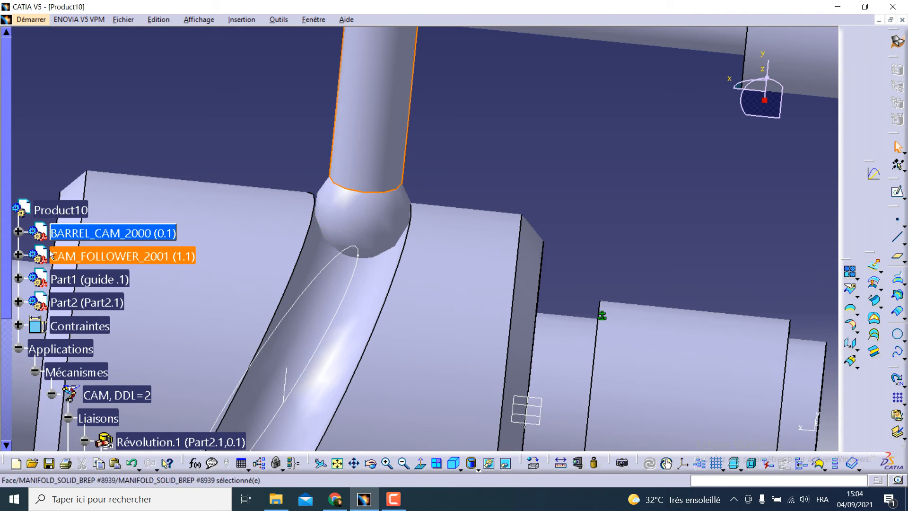
pyautogui.click(18, 255)
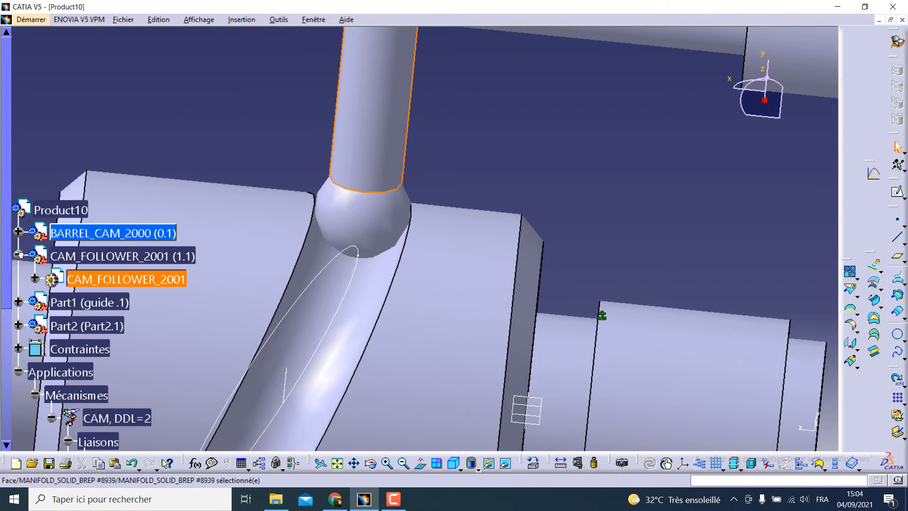
pyautogui.click(35, 277)
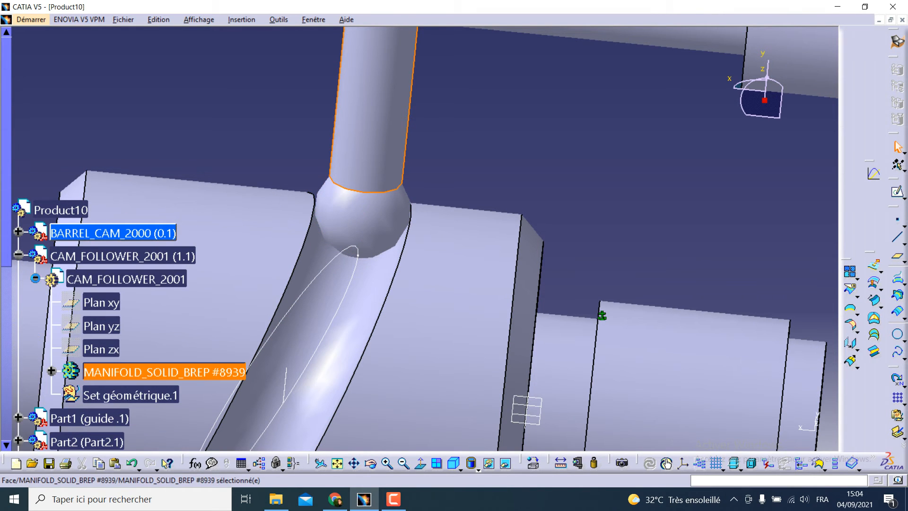
pyautogui.doubleClick(131, 370)
pyautogui.click(514, 193)
pyautogui.click(898, 220)
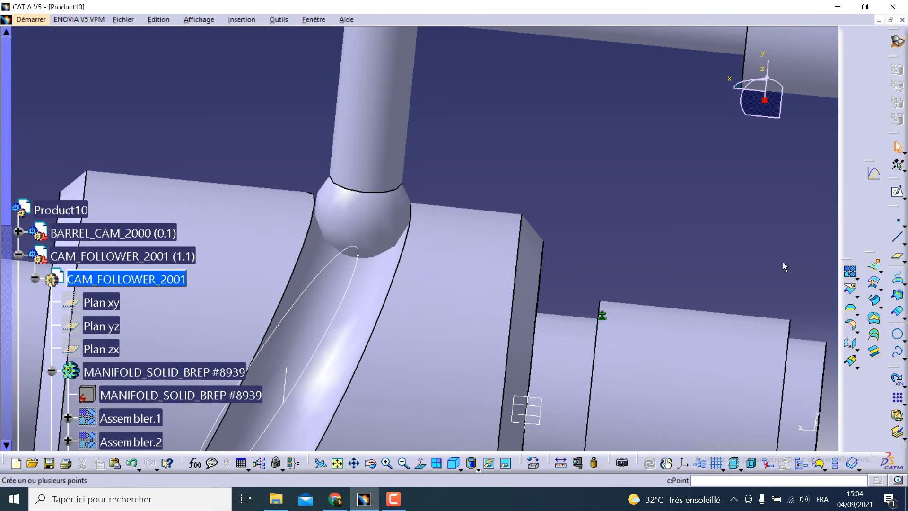
# Join the two seam edges of the follower's spherical tip into one curve with 0.001 mm merging distance.
pyautogui.click(850, 271)
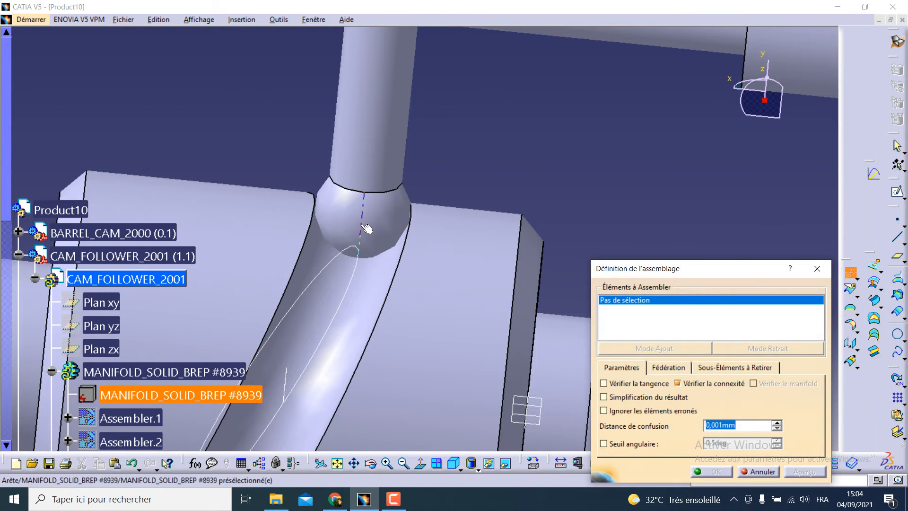
pyautogui.click(367, 229)
pyautogui.moveTo(367, 229); pyautogui.dragTo(308, 291, button='middle')
pyautogui.scroll(1, 200, 221)
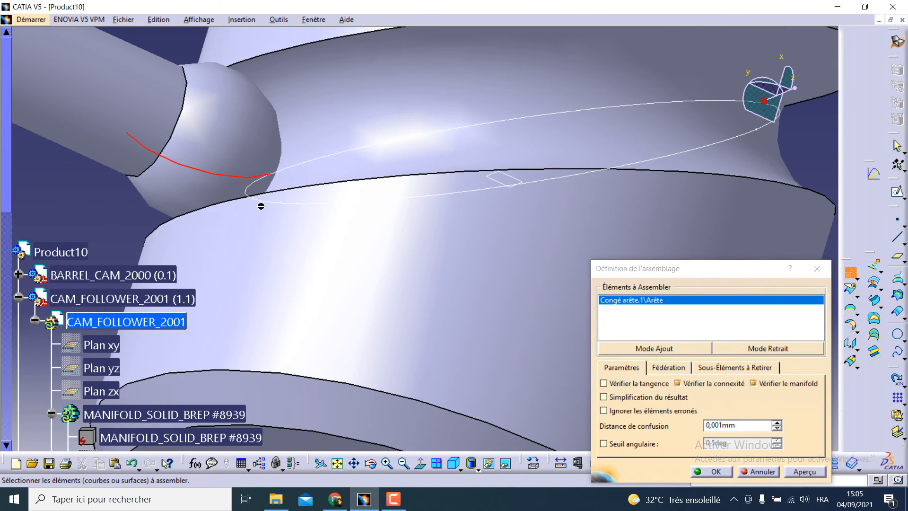
pyautogui.click(270, 144)
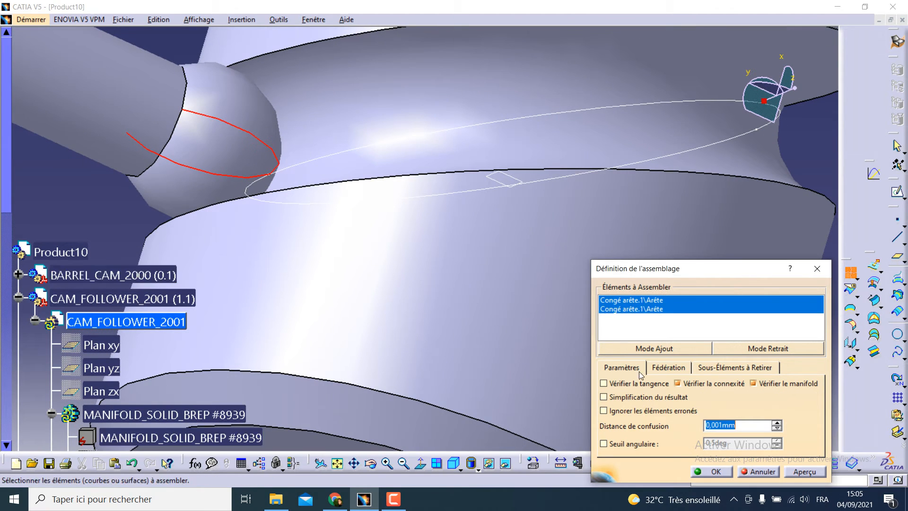
pyautogui.click(801, 472)
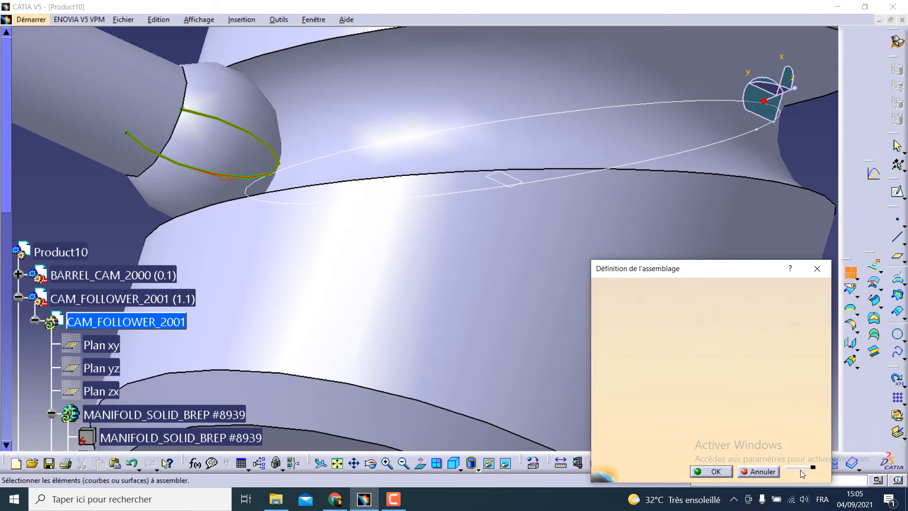
pyautogui.click(723, 474)
# Create an on-curve point at the midpoint, ratio 0.5, of the joined curve on the follower's spherical tip.
pyautogui.moveTo(127, 191); pyautogui.dragTo(383, 239, button='middle')
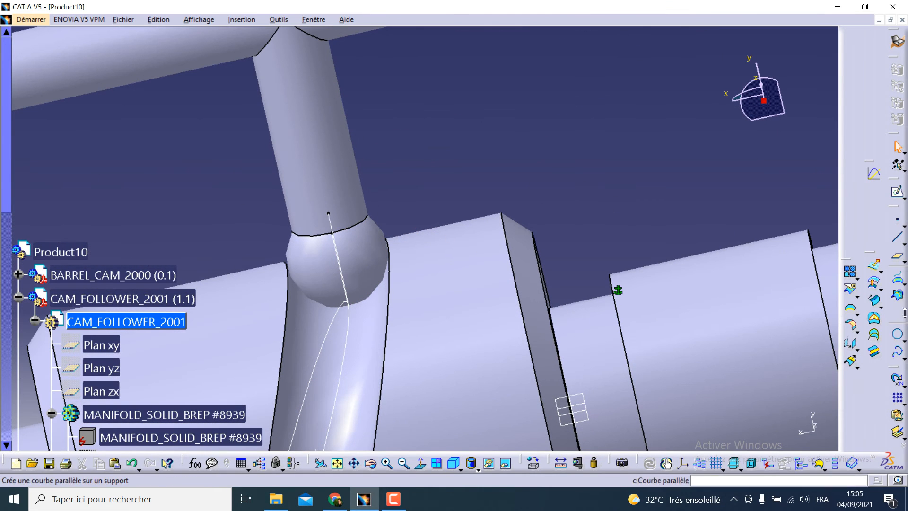
pyautogui.click(898, 224)
pyautogui.moveTo(480, 213); pyautogui.dragTo(488, 265, button='middle')
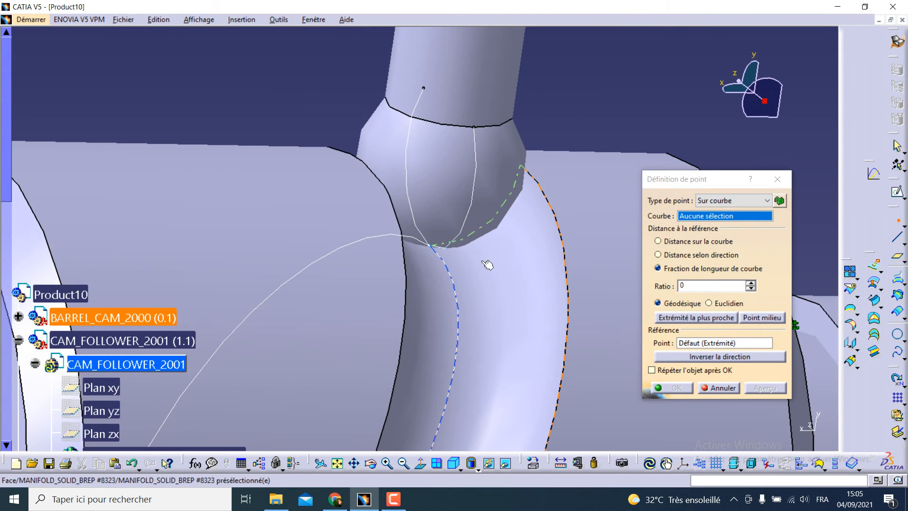
pyautogui.click(461, 236)
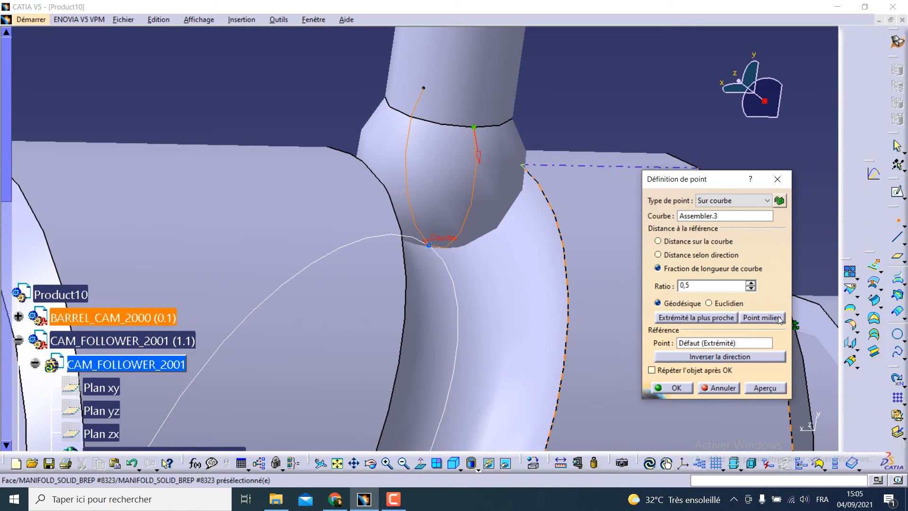
pyautogui.click(676, 387)
# Activate Product10 and try to create a point-on-curve joint between the barrel cam's joined groove curve and the point on the follower's tip.
pyautogui.moveTo(317, 263); pyautogui.dragTo(306, 222, button='middle')
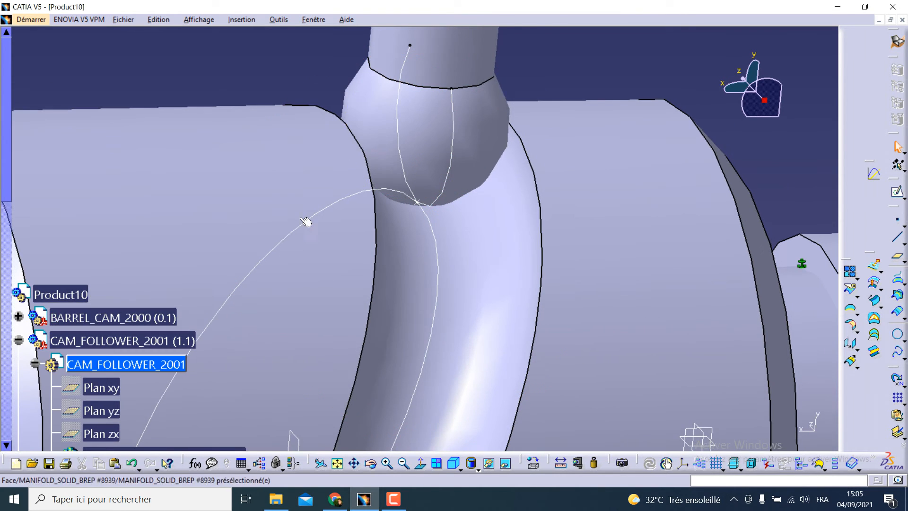
pyautogui.doubleClick(59, 296)
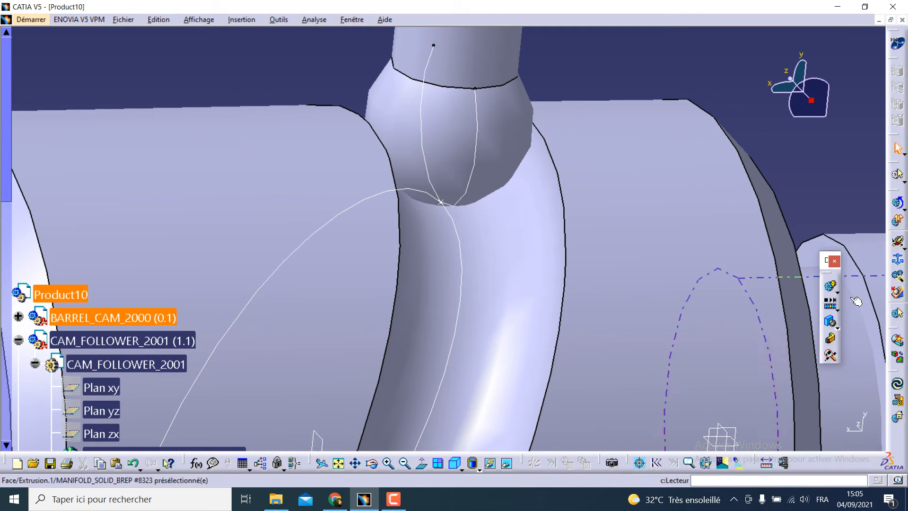
pyautogui.click(904, 244)
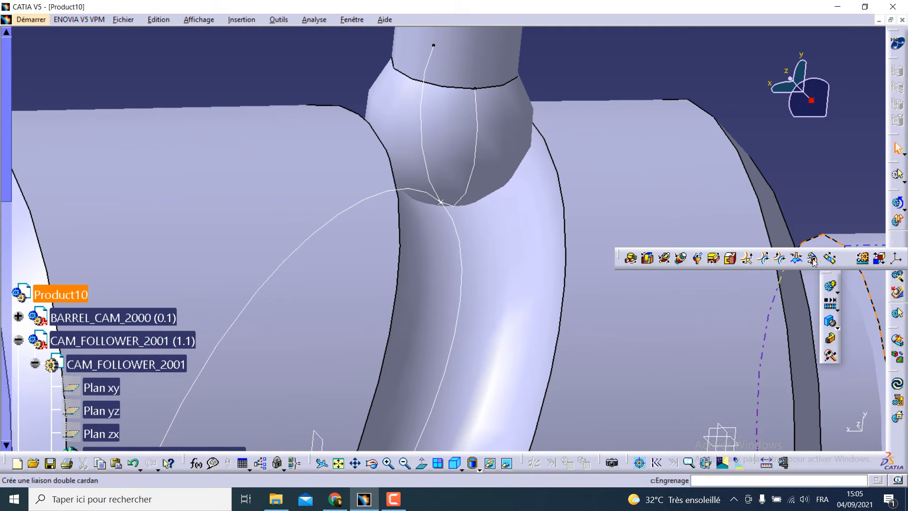
pyautogui.click(747, 260)
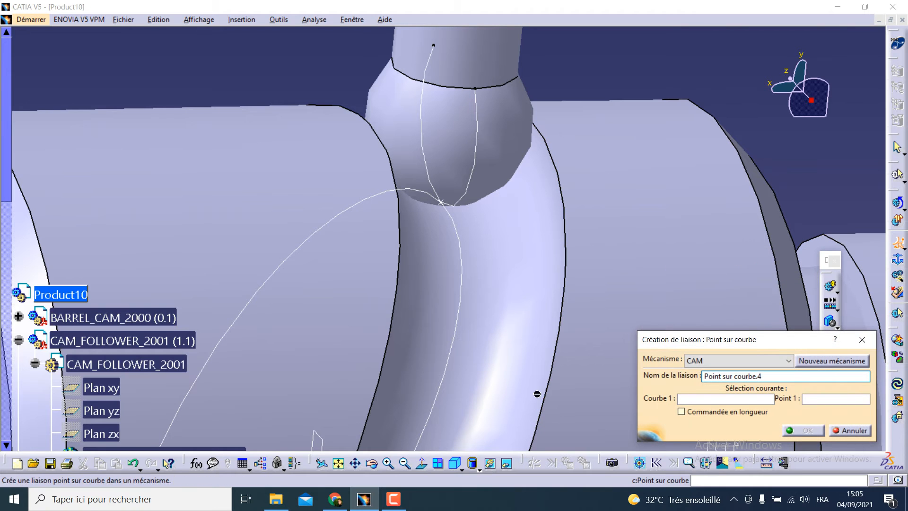
pyautogui.click(462, 248)
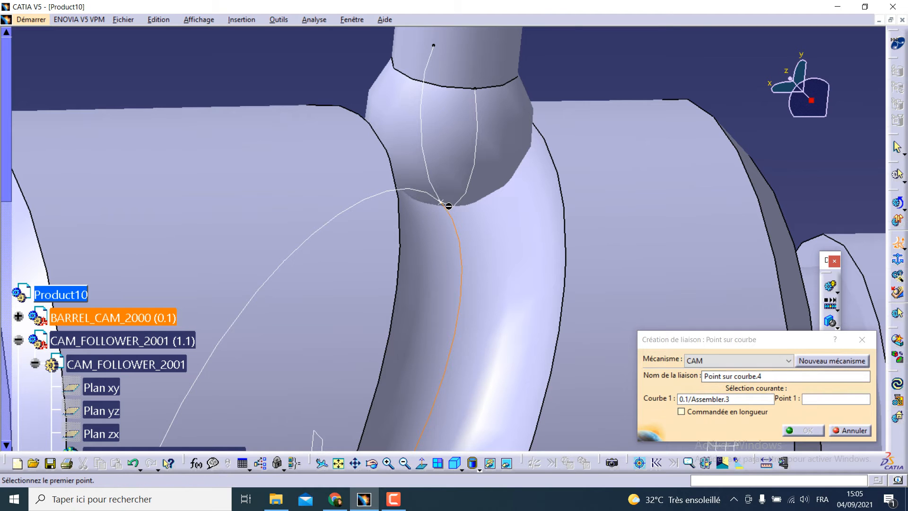
pyautogui.click(445, 207)
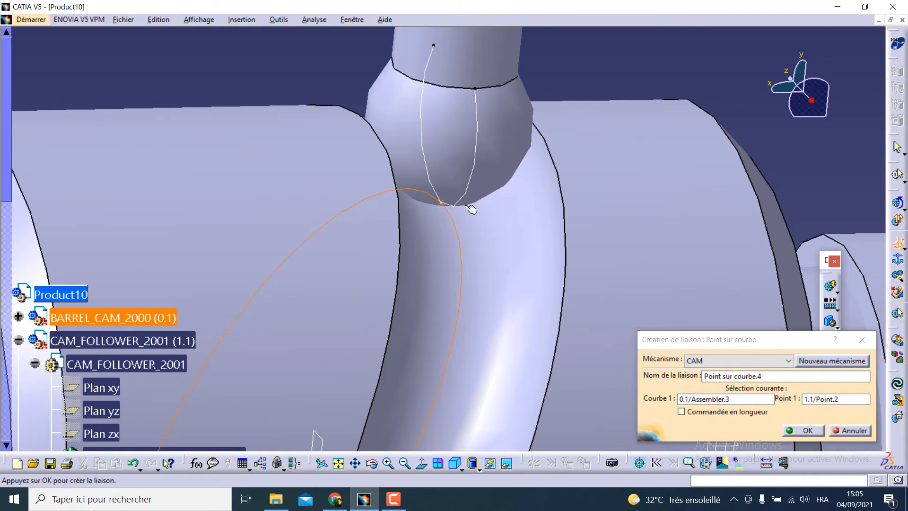
pyautogui.click(799, 427)
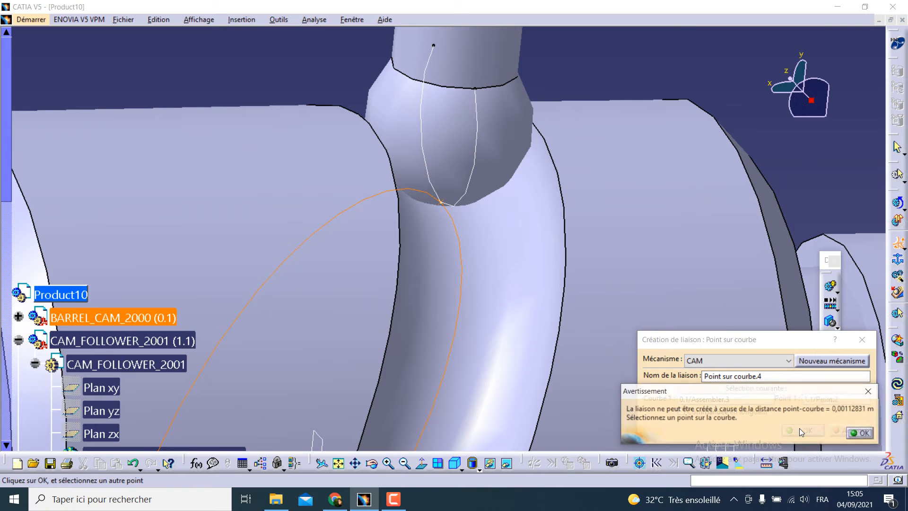
pyautogui.click(864, 433)
pyautogui.moveTo(541, 239); pyautogui.dragTo(753, 292, button='middle')
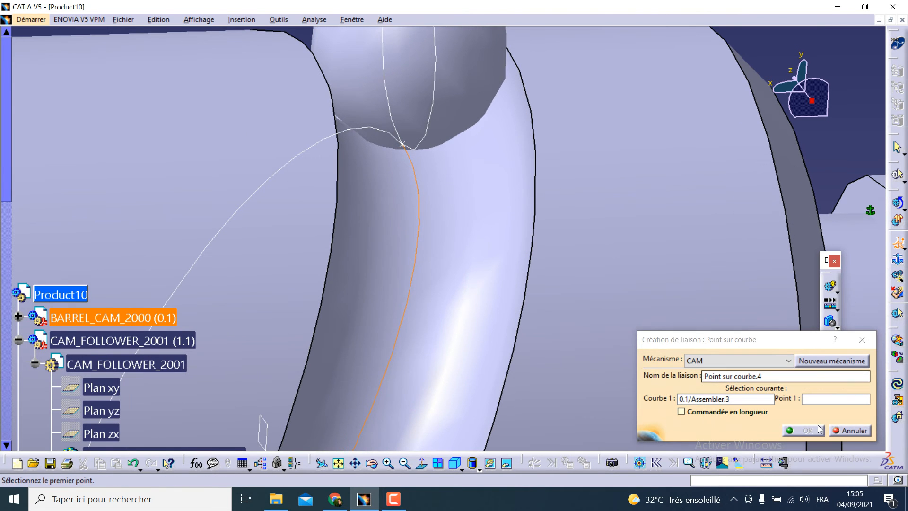
pyautogui.click(850, 434)
# Examine the gap between the point on the follower's spherical tip and the joined groove curve at close range.
pyautogui.moveTo(328, 284); pyautogui.dragTo(435, 278, button='middle')
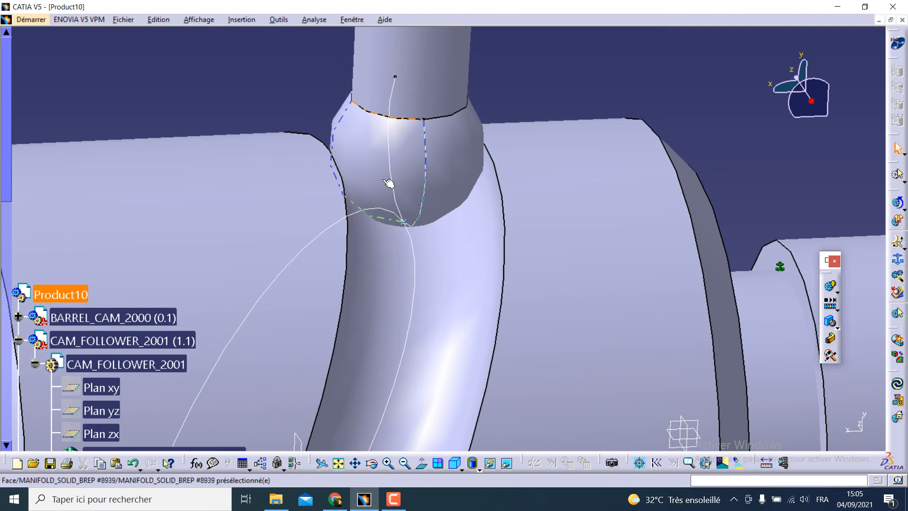
pyautogui.moveTo(415, 231); pyautogui.dragTo(490, 107, button='middle')
pyautogui.moveTo(308, 220); pyautogui.dragTo(461, 191, button='middle')
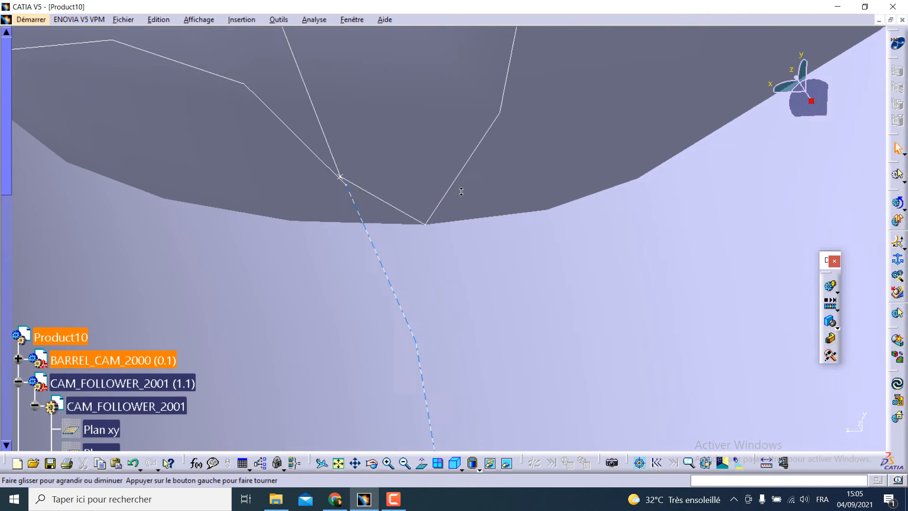
pyautogui.moveTo(341, 187); pyautogui.dragTo(392, 183, button='middle')
pyautogui.moveTo(644, 169); pyautogui.dragTo(455, 147, button='middle')
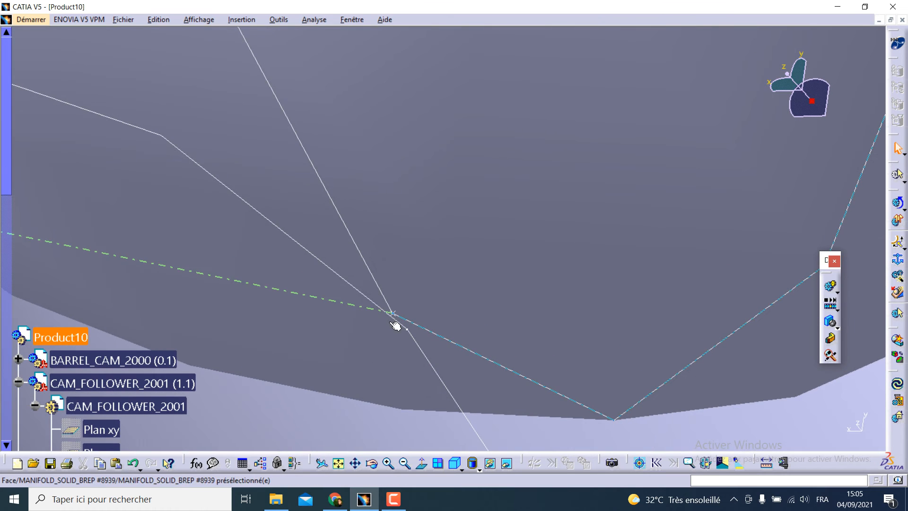
pyautogui.moveTo(406, 300); pyautogui.dragTo(383, 375, button='middle')
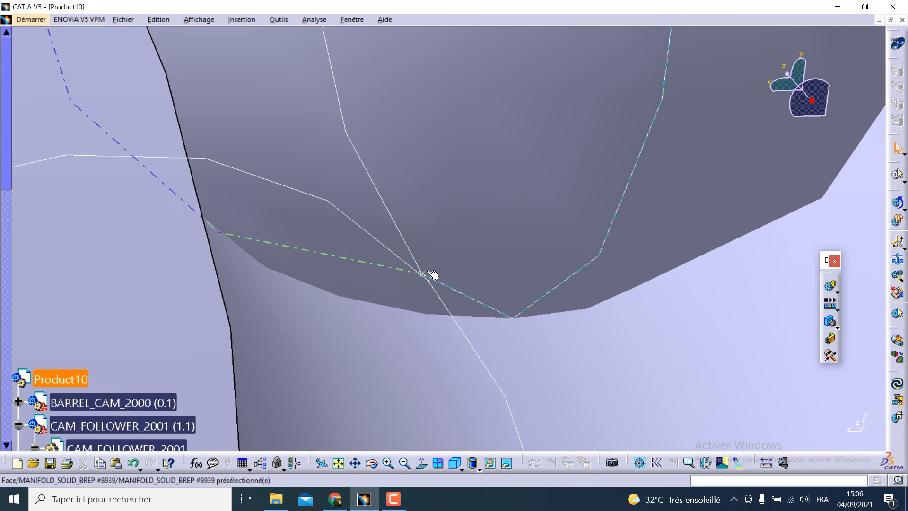
pyautogui.moveTo(428, 272); pyautogui.dragTo(453, 228, button='middle')
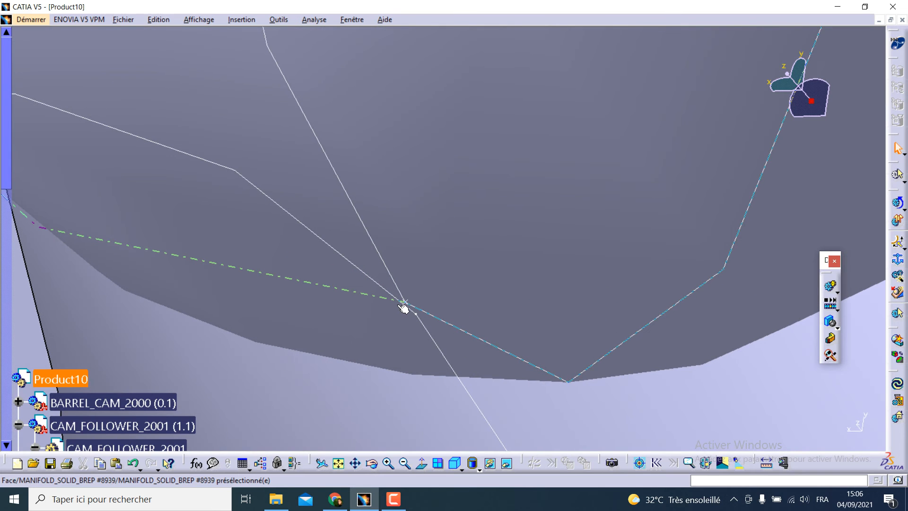
pyautogui.scroll(1, 420, 303)
pyautogui.moveTo(419, 303); pyautogui.dragTo(433, 428, button='middle')
pyautogui.moveTo(447, 340); pyautogui.dragTo(453, 431, button='middle')
pyautogui.scroll(1, 317, 87)
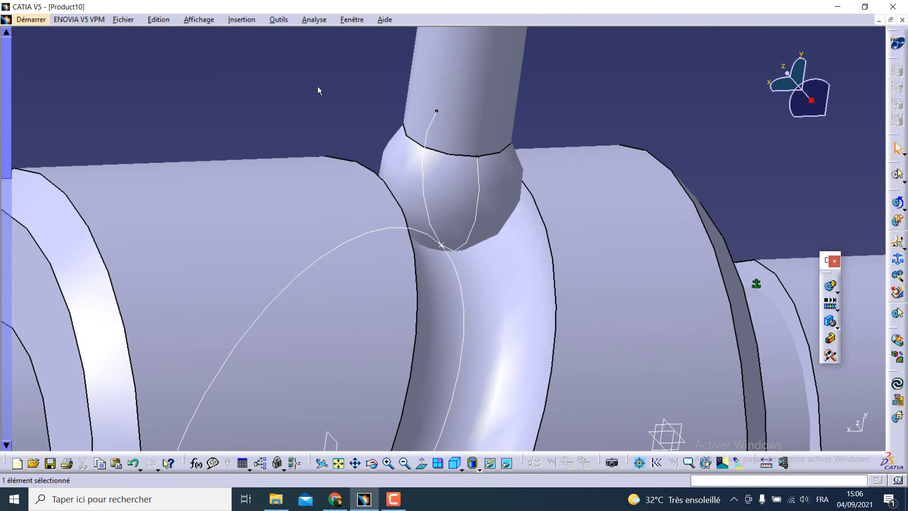
# Select Product10 in the tree and switch to the Assembly Design workbench.
pyautogui.scroll(-3, 413, 210)
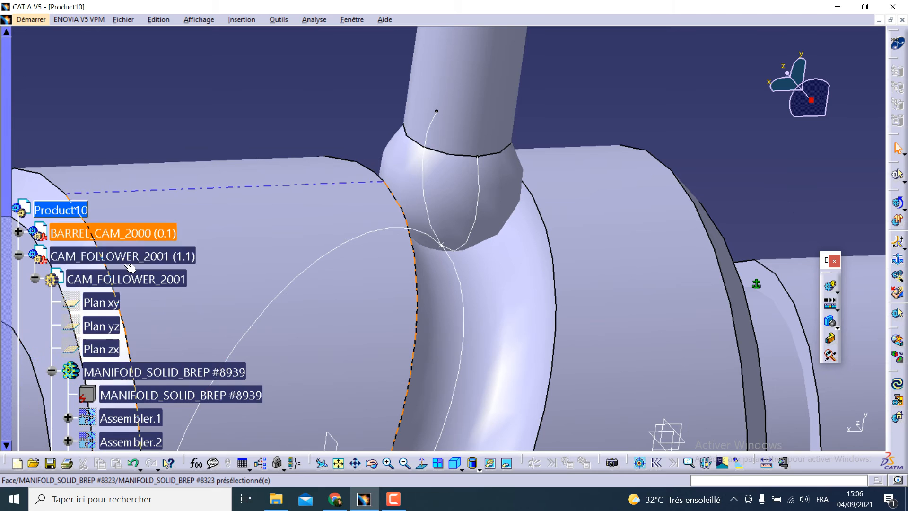
pyautogui.click(60, 207)
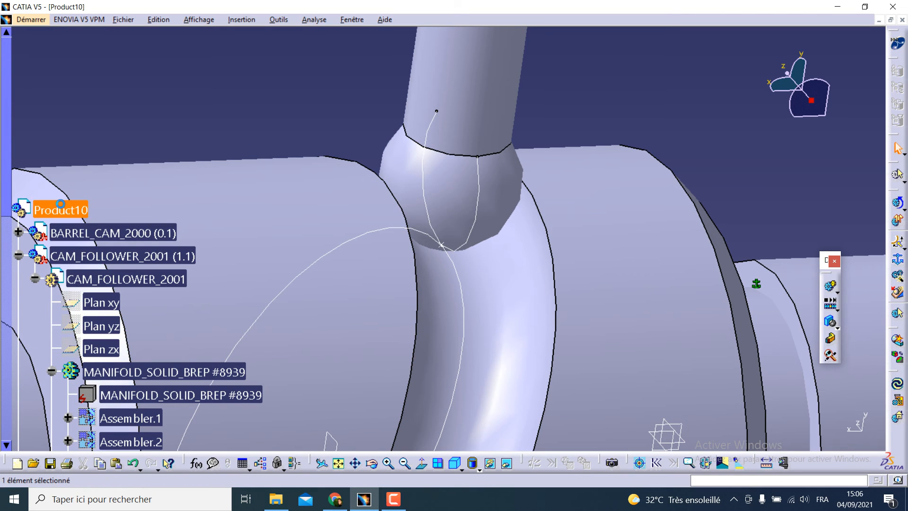
pyautogui.click(36, 22)
pyautogui.moveTo(71, 53)
pyautogui.click(267, 62)
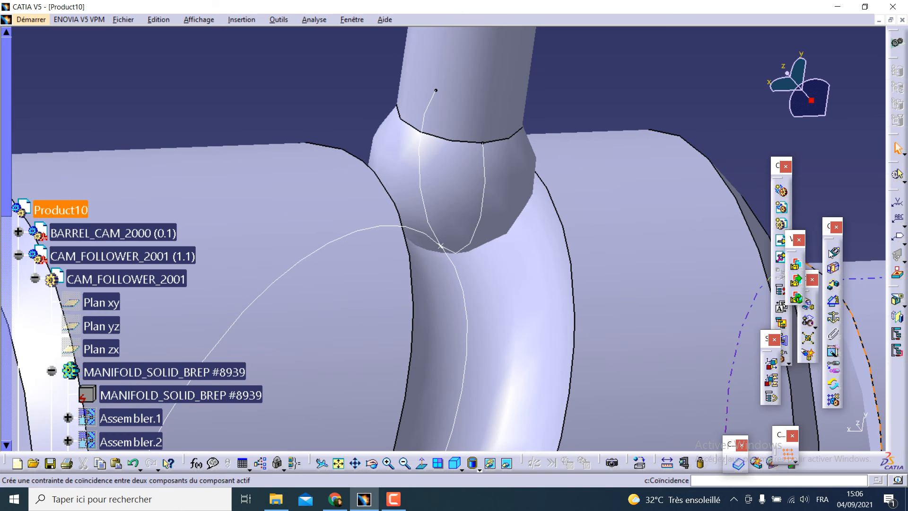
# Add a coincidence constraint between the point on the follower's spherical tip and the barrel cam's joined groove curve.
pyautogui.click(831, 254)
pyautogui.moveTo(445, 241); pyautogui.dragTo(541, 151, button='middle')
pyautogui.scroll(1, 497, 208)
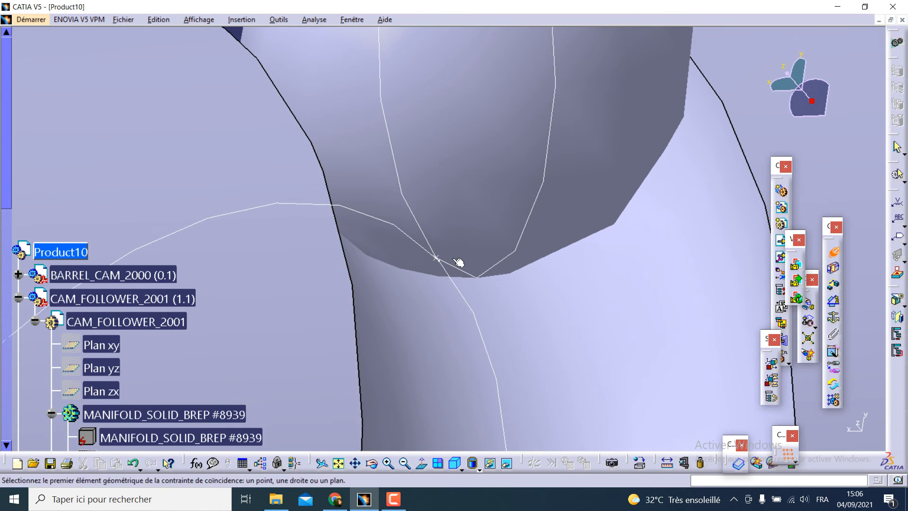
pyautogui.click(438, 259)
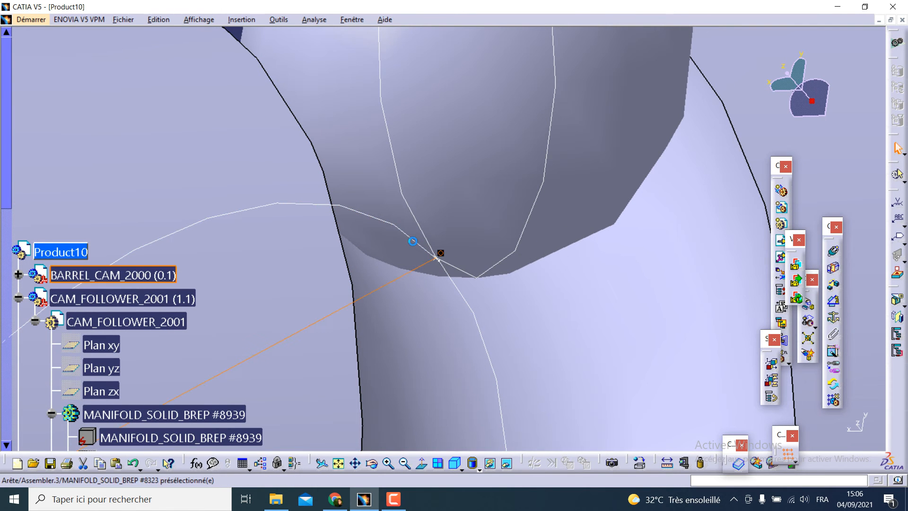
pyautogui.moveTo(381, 54); pyautogui.dragTo(342, 134, button='middle')
pyautogui.click(345, 132)
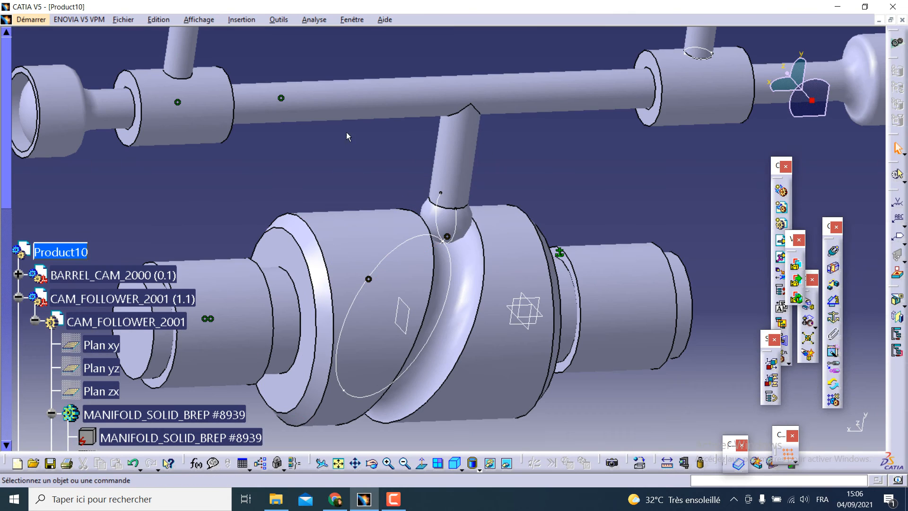
pyautogui.scroll(1, 461, 136)
pyautogui.moveTo(461, 137); pyautogui.dragTo(535, 198, button='middle')
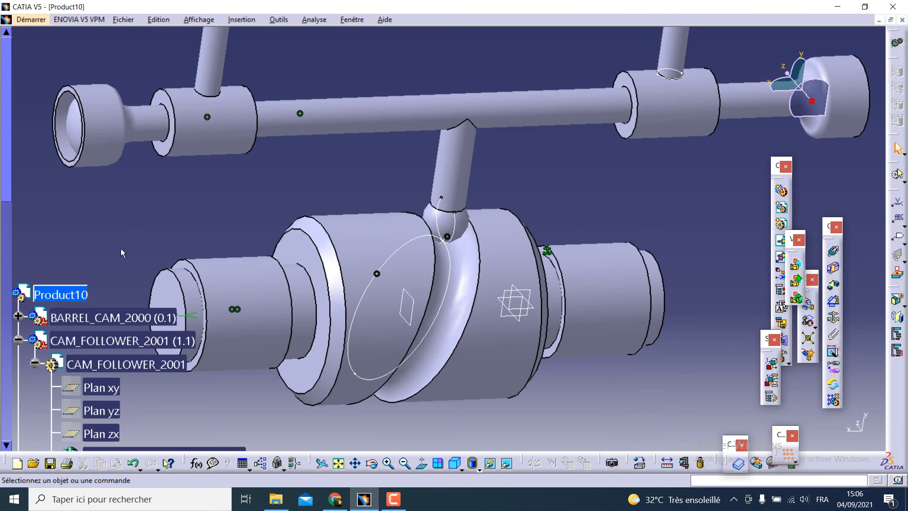
# Return to the DMU Kinematics workbench and update the coincidence constraint between the follower's tip point and the groove curve.
pyautogui.click(27, 21)
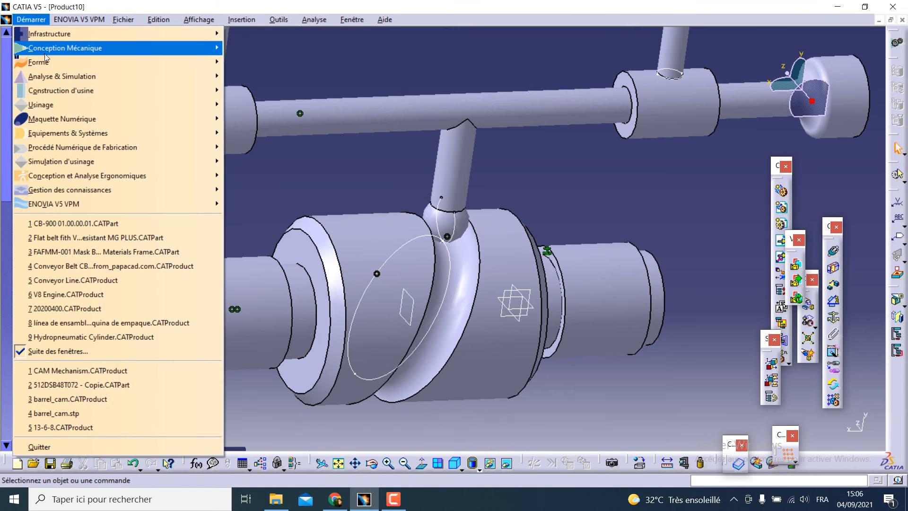
pyautogui.moveTo(85, 119)
pyautogui.click(303, 149)
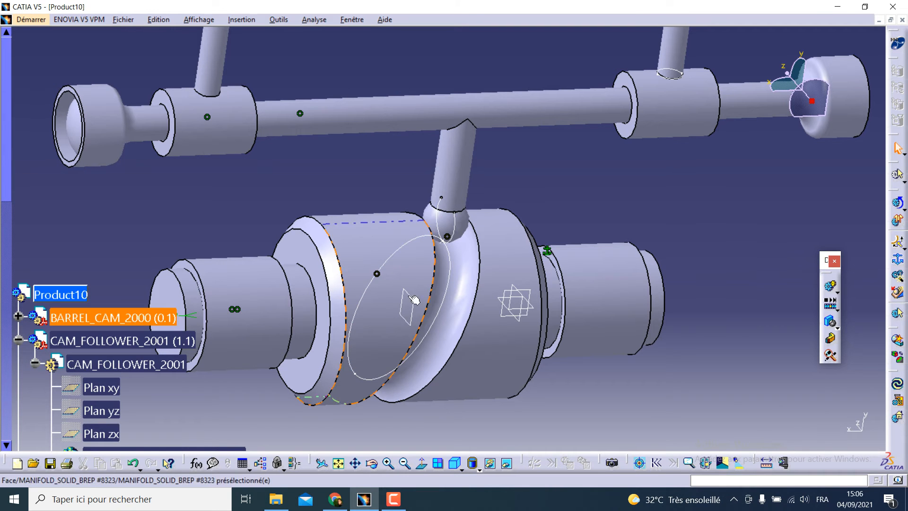
pyautogui.rightClick(449, 238)
pyautogui.click(491, 398)
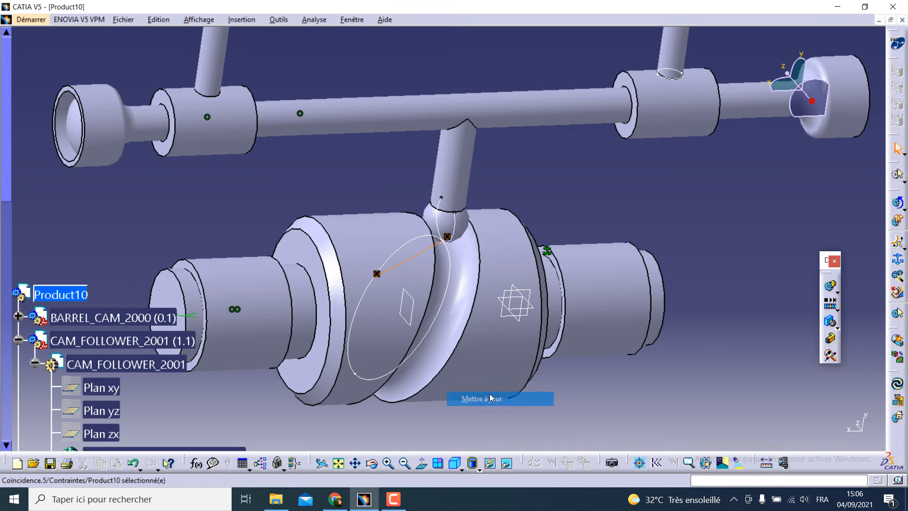
# Examine the follower's contact with the groove curve and the options available for the coincidence constraint there.
pyautogui.click(575, 197)
pyautogui.moveTo(568, 201); pyautogui.dragTo(513, 90, button='middle')
pyautogui.rightClick(354, 249)
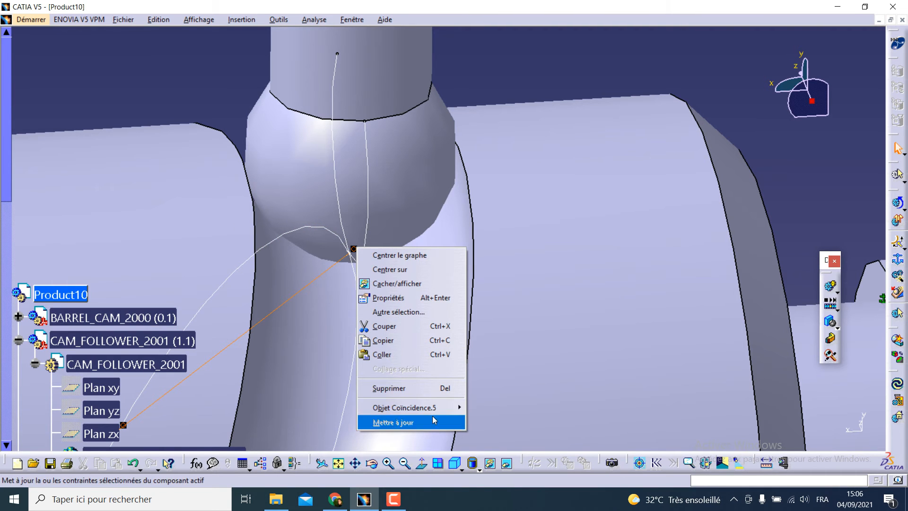
pyautogui.moveTo(433, 413)
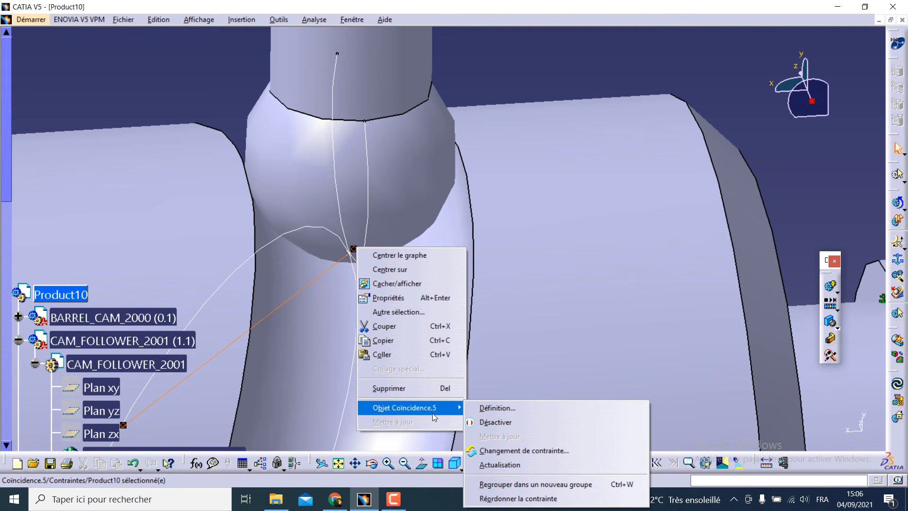
pyautogui.click(385, 326)
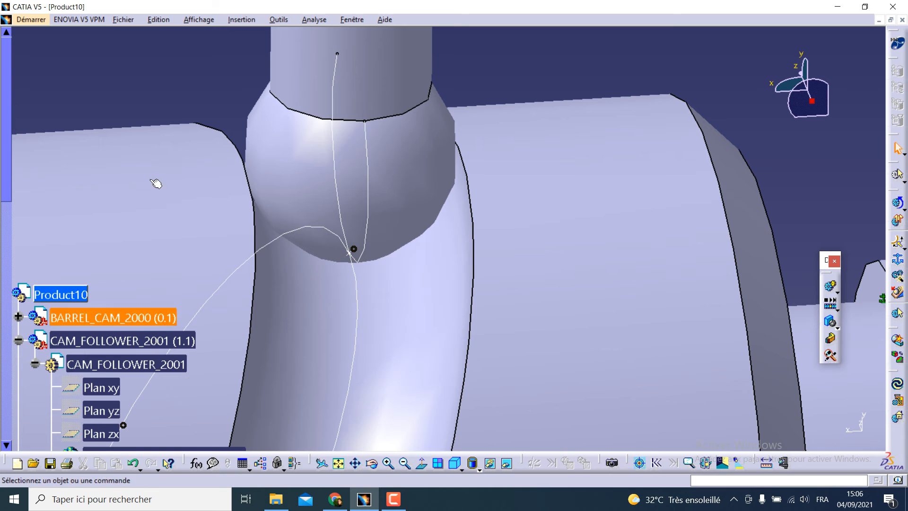
pyautogui.scroll(-3, 79, 247)
pyautogui.moveTo(387, 221); pyautogui.dragTo(526, 156, button='middle')
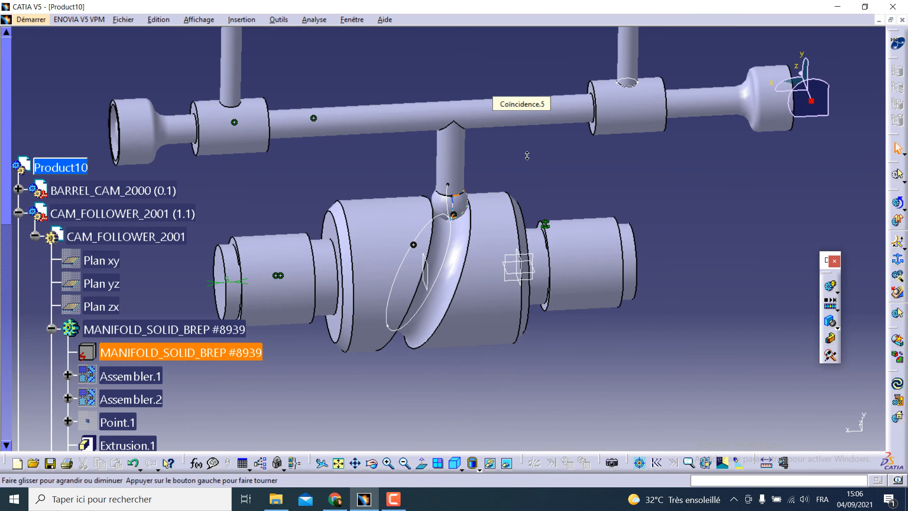
pyautogui.moveTo(470, 136); pyautogui.dragTo(488, 201, button='middle')
pyautogui.moveTo(394, 217); pyautogui.dragTo(399, 148, button='middle')
# Switch to the Assembly Design workbench and delete the coincidence constraint between the follower's tip point and the groove curve.
pyautogui.click(34, 21)
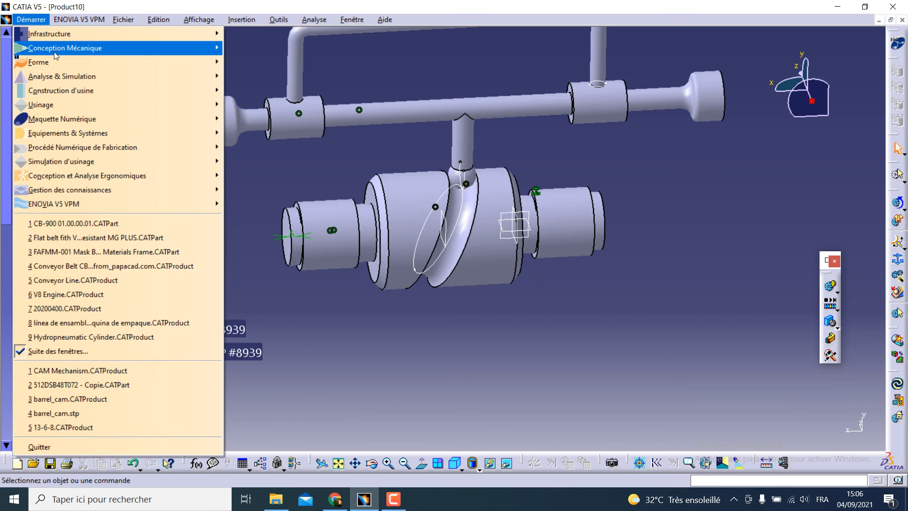
pyautogui.moveTo(56, 52)
pyautogui.click(251, 60)
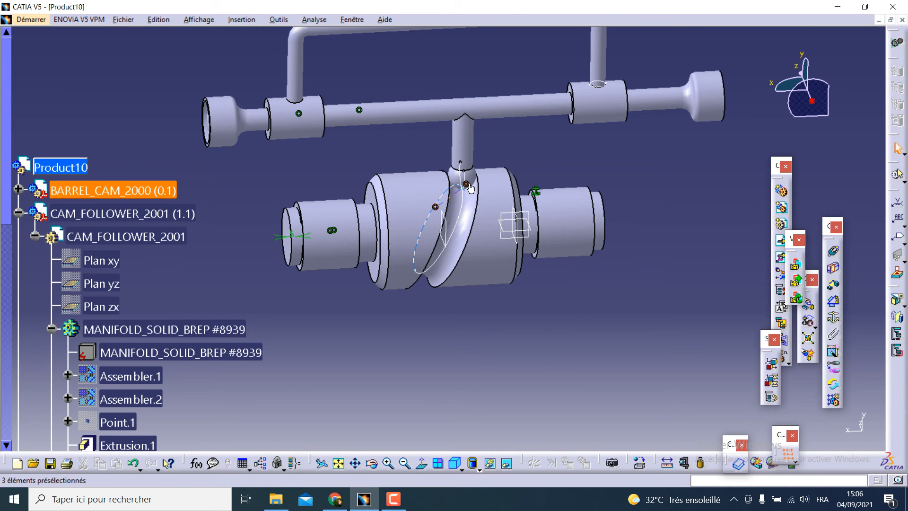
pyautogui.rightClick(468, 184)
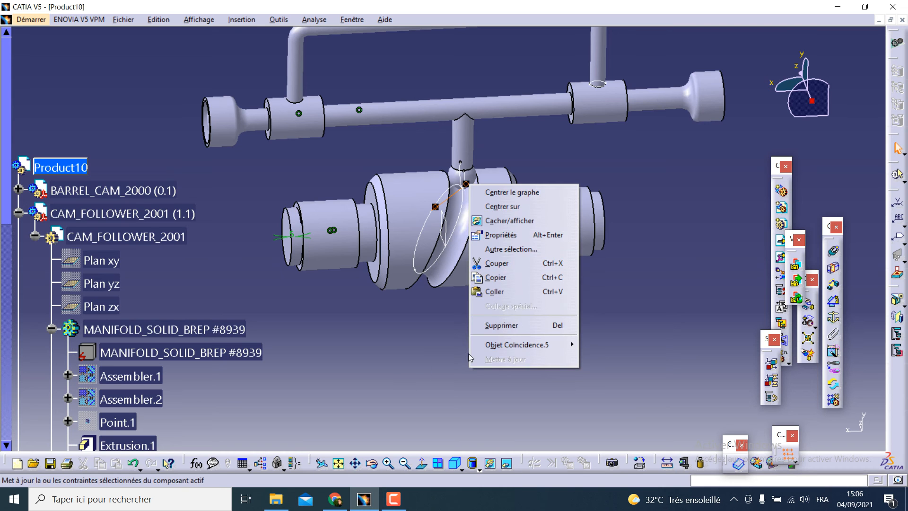
pyautogui.click(433, 332)
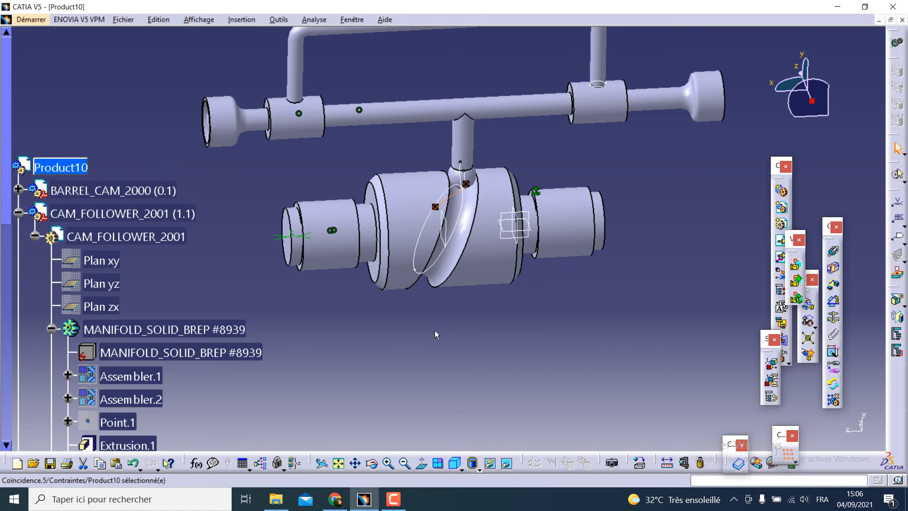
# Add a coincidence constraint between the point on the follower's spherical tip and the barrel cam's groove curve.
pyautogui.moveTo(435, 330); pyautogui.dragTo(642, 232, button='middle')
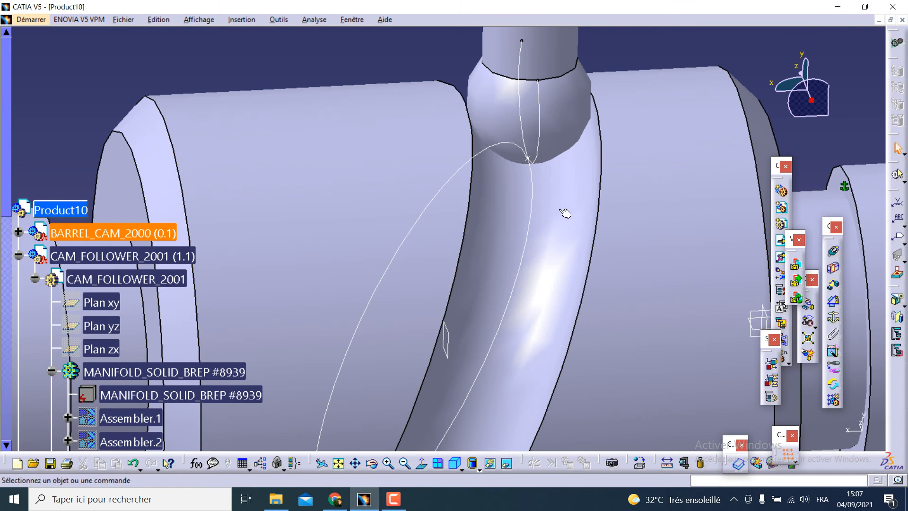
pyautogui.moveTo(593, 232); pyautogui.dragTo(538, 232, button='middle')
pyautogui.click(809, 325)
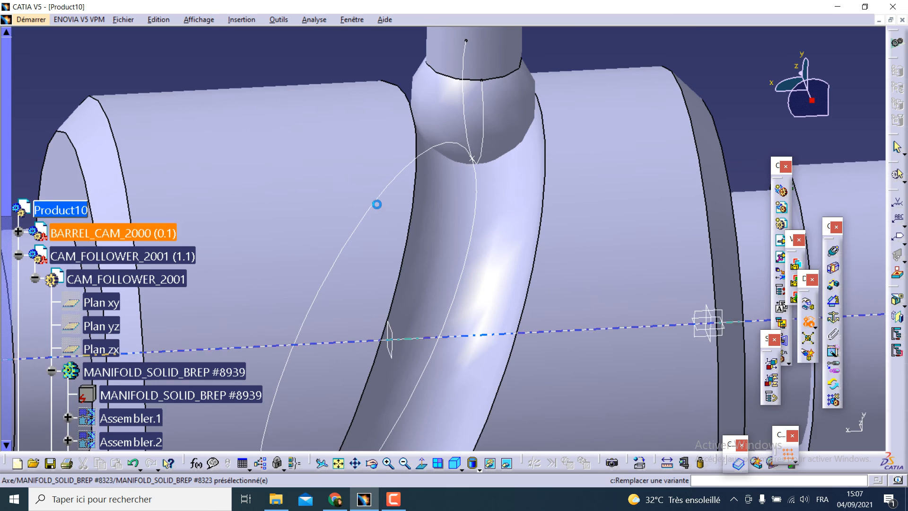
pyautogui.moveTo(377, 203); pyautogui.dragTo(337, 124, button='middle')
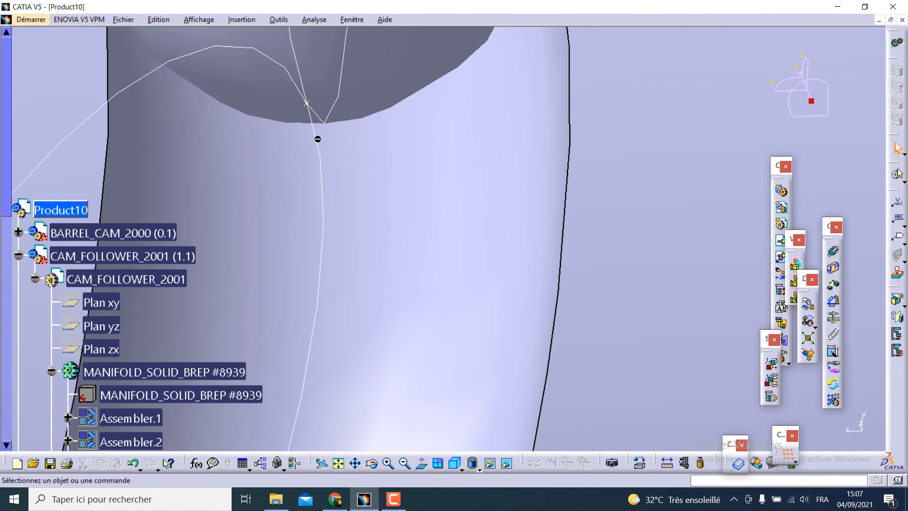
pyautogui.click(834, 252)
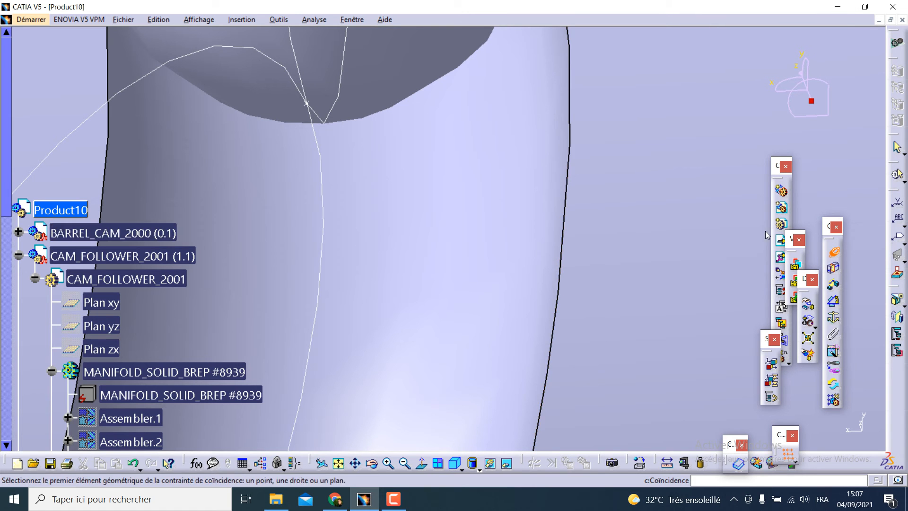
pyautogui.click(312, 102)
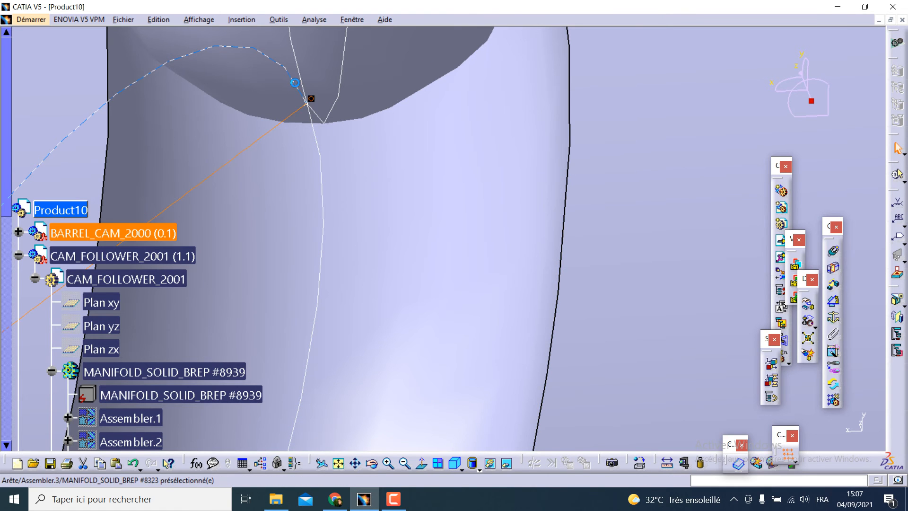
pyautogui.moveTo(343, 163); pyautogui.dragTo(390, 240, button='middle')
pyautogui.moveTo(386, 189); pyautogui.dragTo(414, 297, button='middle')
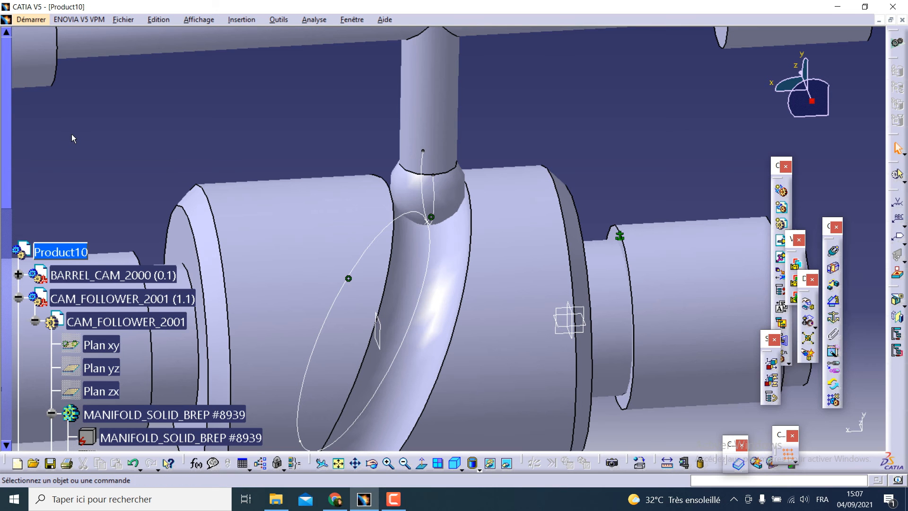
# Save the assembly as Product10.CATProduct in the systeme a cam folder, including its dependent documents.
pyautogui.hotkey('ctrl', 's')
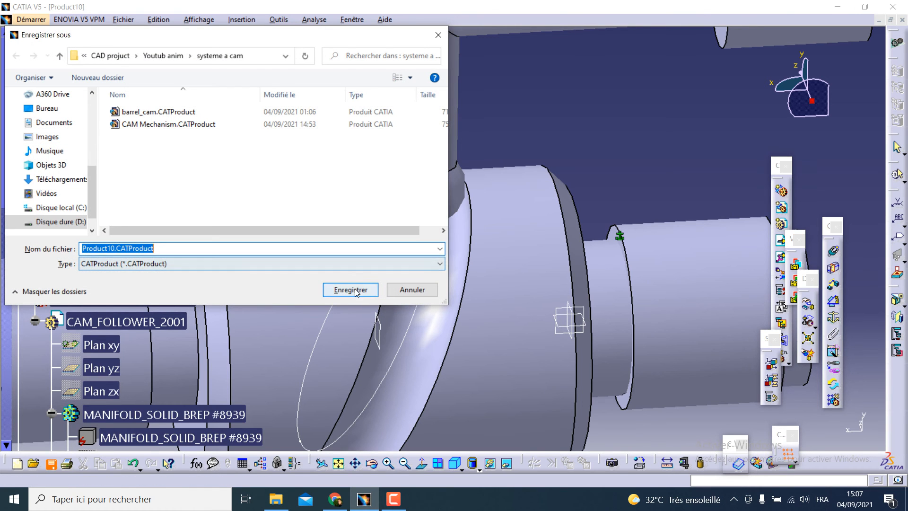
pyautogui.click(351, 290)
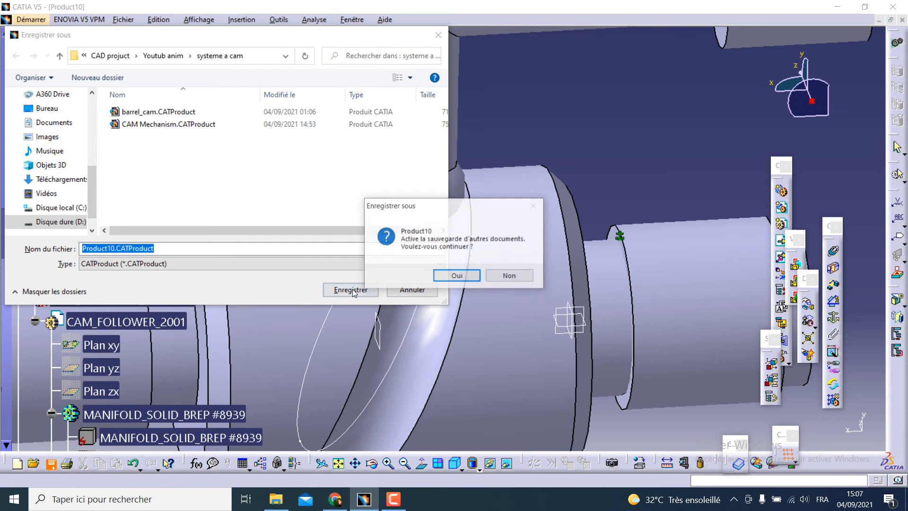
pyautogui.click(472, 277)
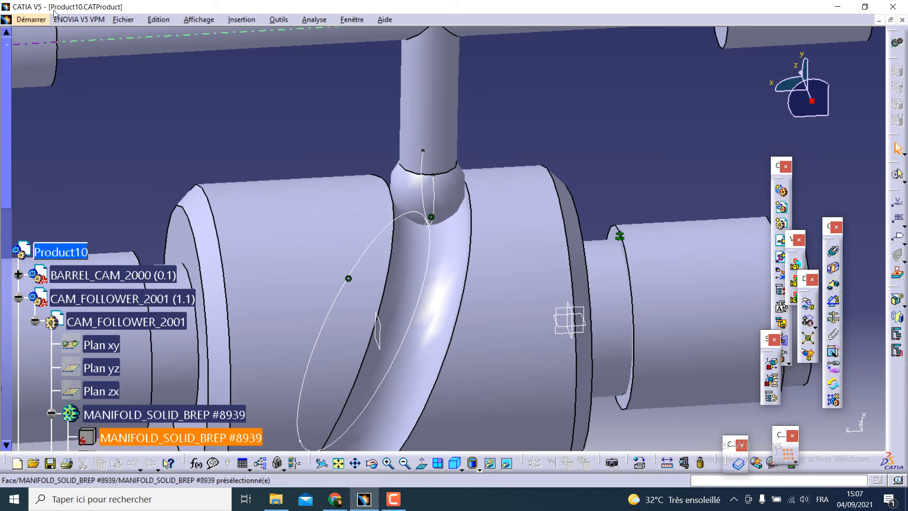
# Switch to DMU Kinematics and create a point-on-curve joint in the CAM mechanism between the groove curve and the follower's tip point.
pyautogui.click(30, 20)
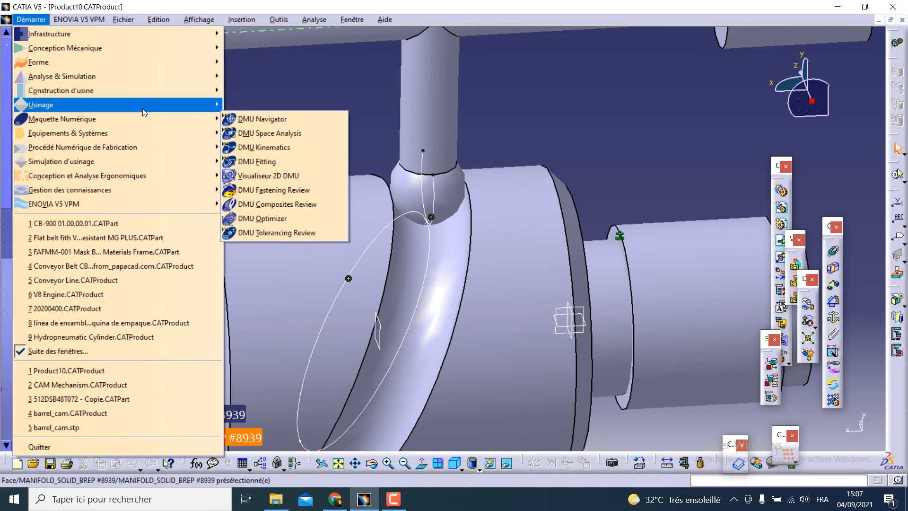
pyautogui.click(260, 147)
pyautogui.moveTo(400, 229); pyautogui.dragTo(393, 176, button='middle')
pyautogui.scroll(1, 393, 176)
pyautogui.click(892, 242)
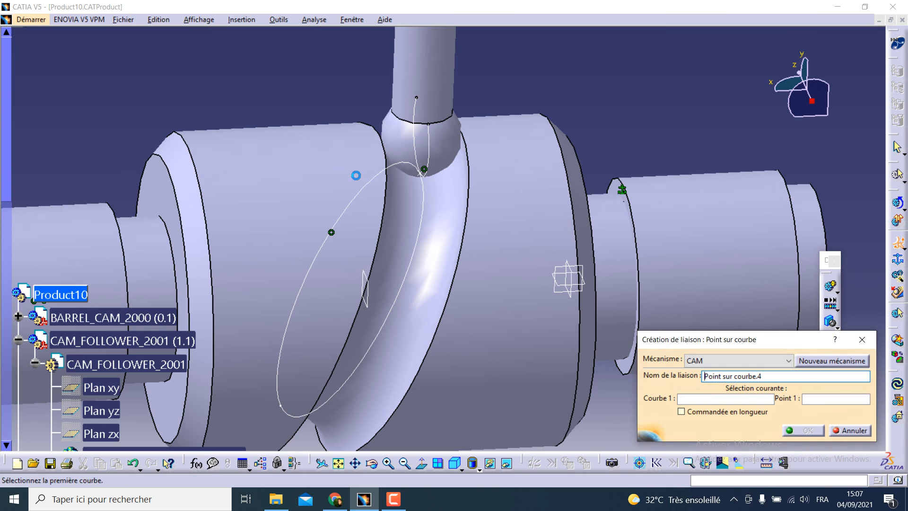
pyautogui.click(422, 204)
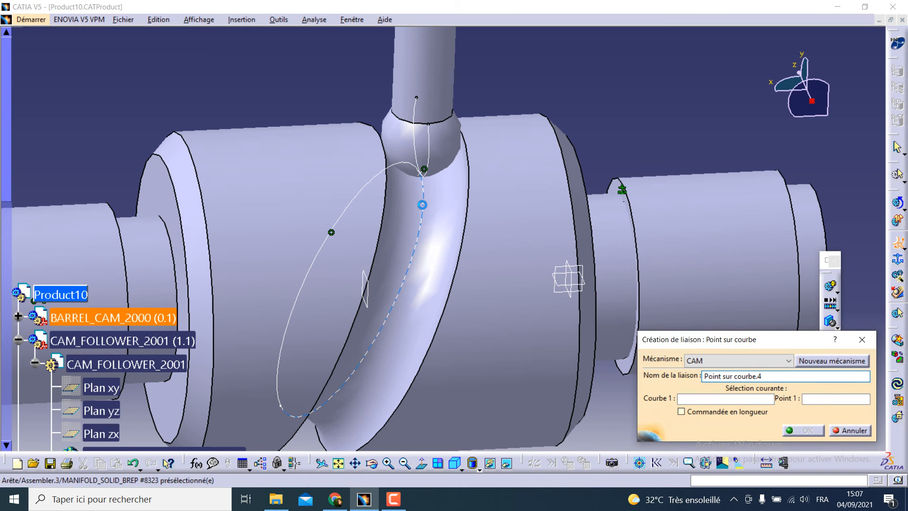
pyautogui.click(423, 172)
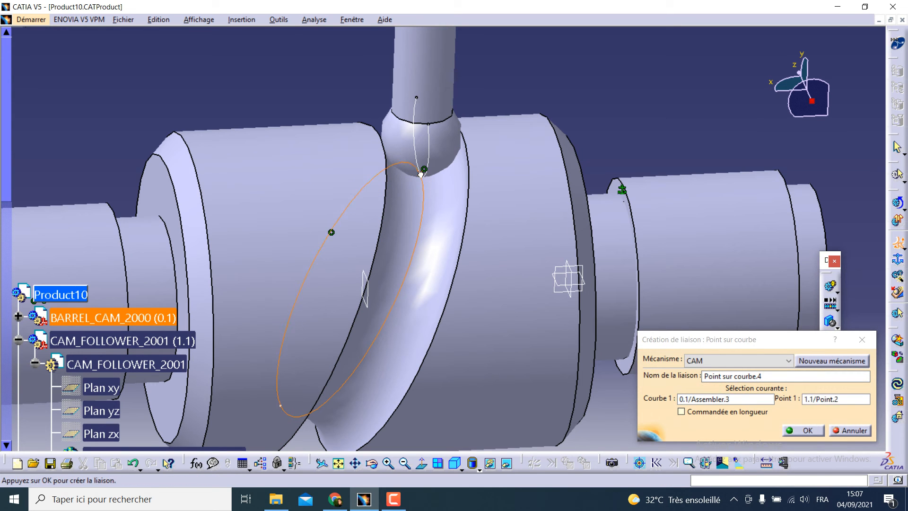
pyautogui.click(799, 430)
pyautogui.click(493, 273)
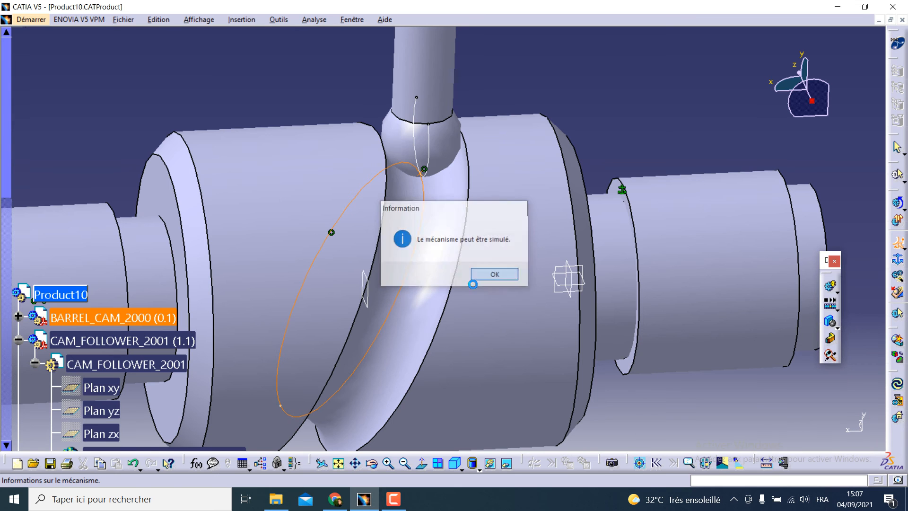
# Examine how the follower's spherical tip point meets the groove curve on the barrel cam.
pyautogui.moveTo(416, 220); pyautogui.dragTo(433, 205, button='middle')
pyautogui.scroll(1, 433, 204)
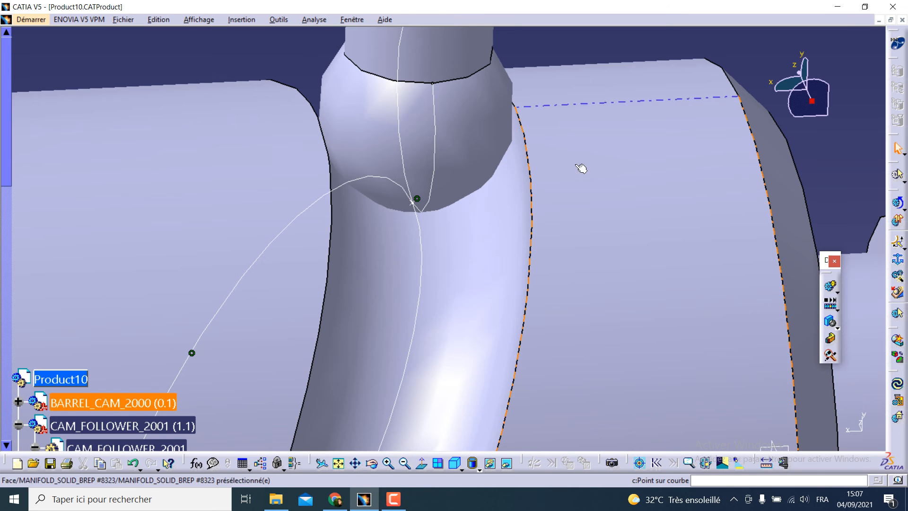
pyautogui.moveTo(413, 196); pyautogui.dragTo(464, 34, button='middle')
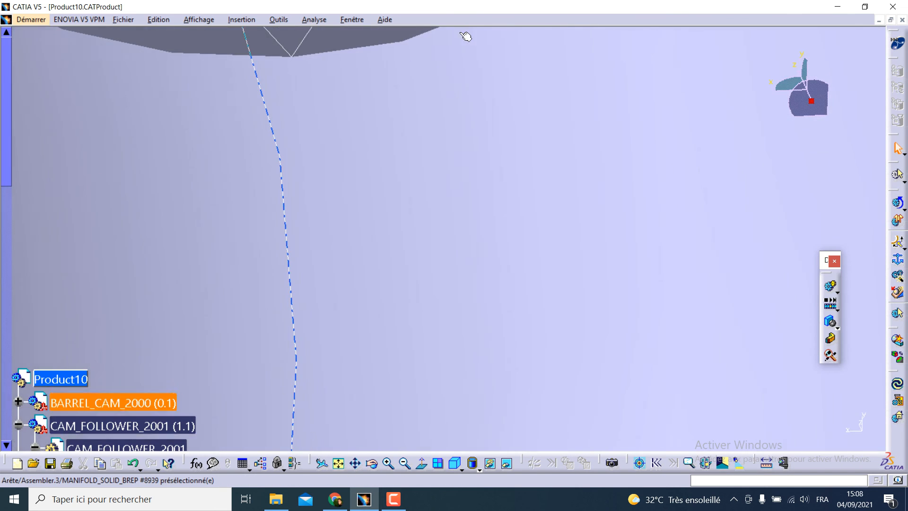
pyautogui.scroll(1, 331, 65)
pyautogui.moveTo(324, 66); pyautogui.dragTo(477, 254, button='middle')
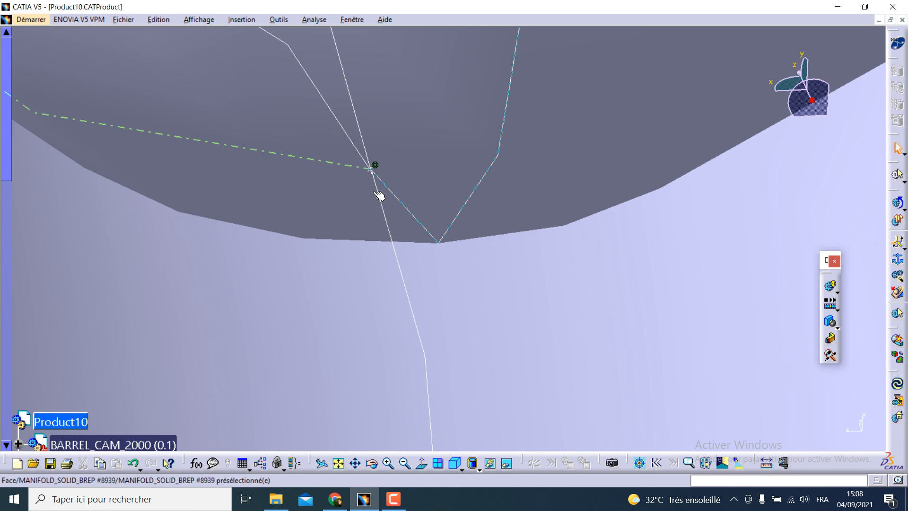
pyautogui.moveTo(358, 126); pyautogui.dragTo(382, 230, button='middle')
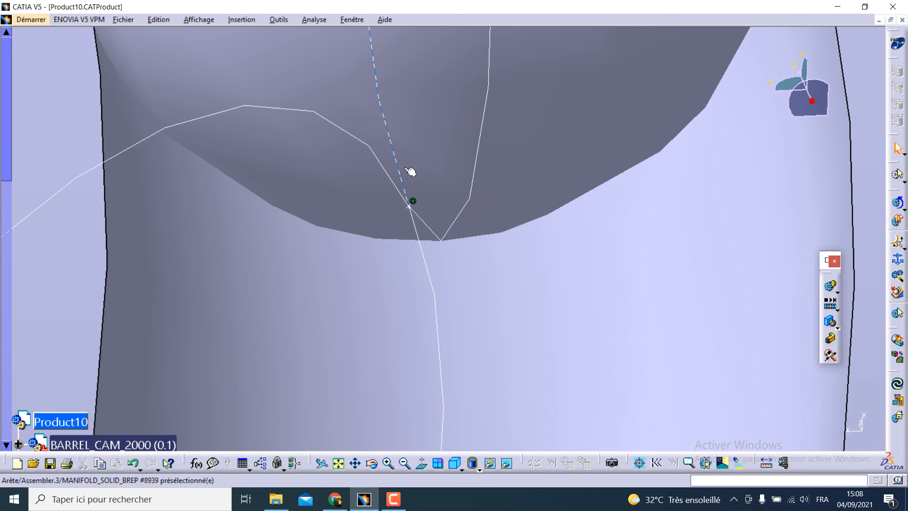
pyautogui.moveTo(407, 168); pyautogui.dragTo(448, 323, button='middle')
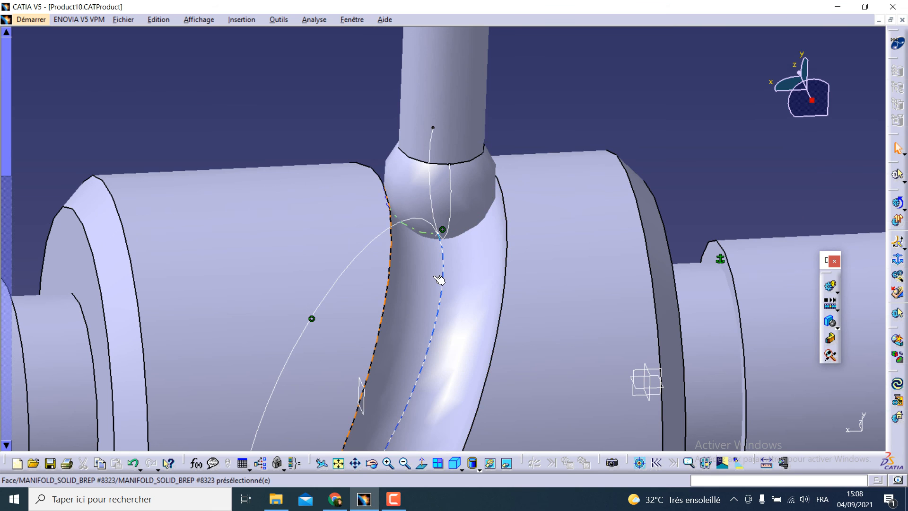
pyautogui.moveTo(439, 280); pyautogui.dragTo(506, 109, button='middle')
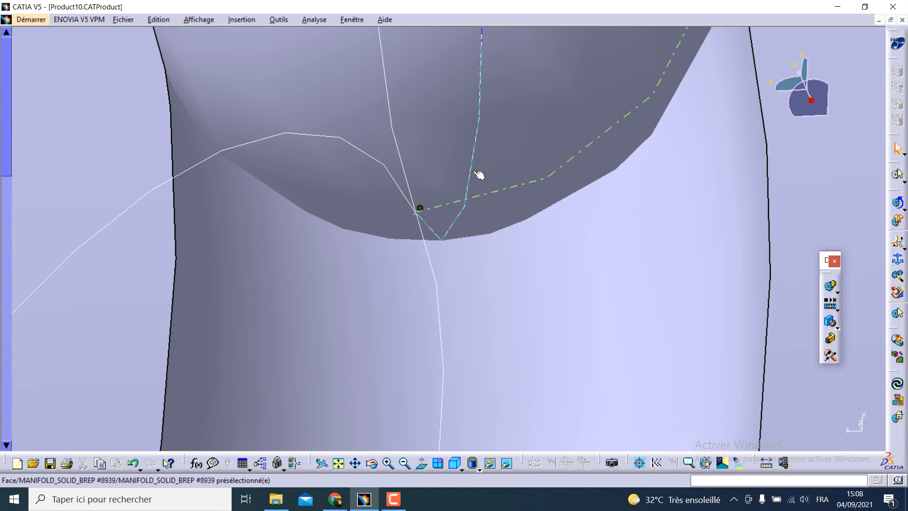
pyautogui.moveTo(409, 234); pyautogui.dragTo(408, 334, button='middle')
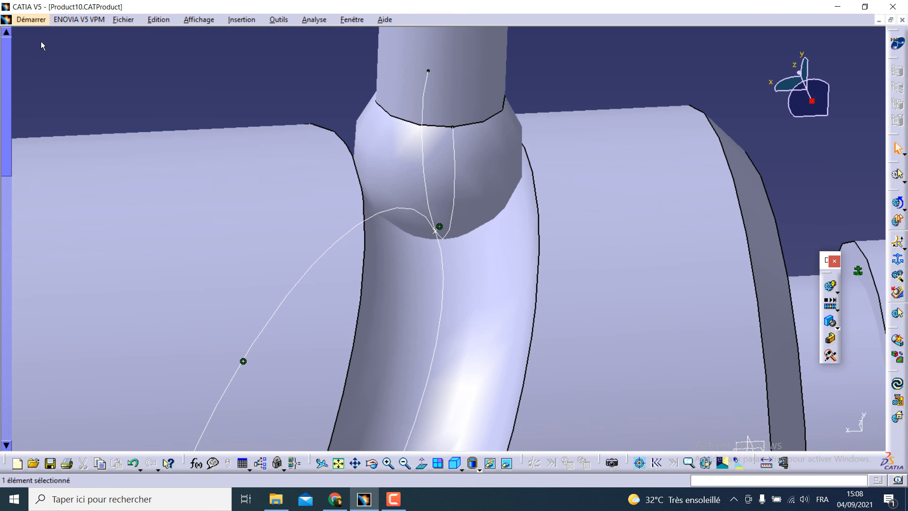
pyautogui.moveTo(281, 193); pyautogui.dragTo(359, 69, button='middle')
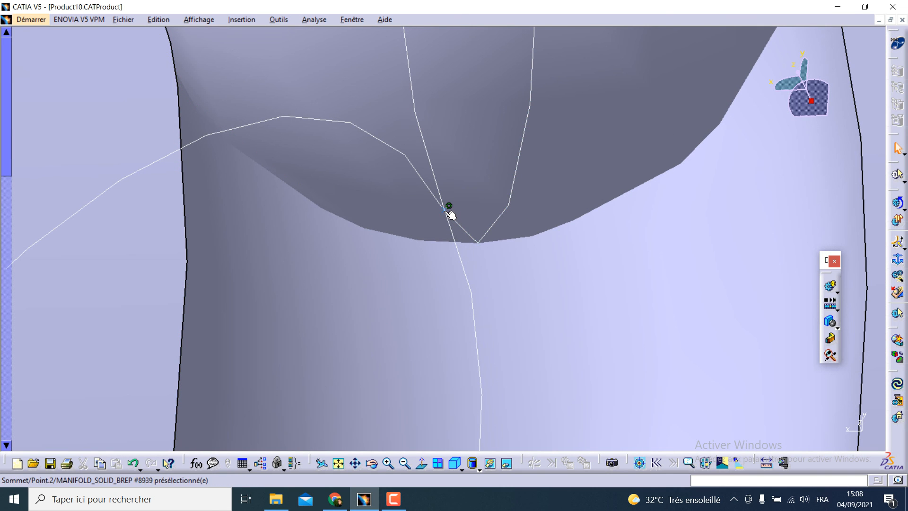
pyautogui.moveTo(407, 155); pyautogui.dragTo(352, 278, button='middle')
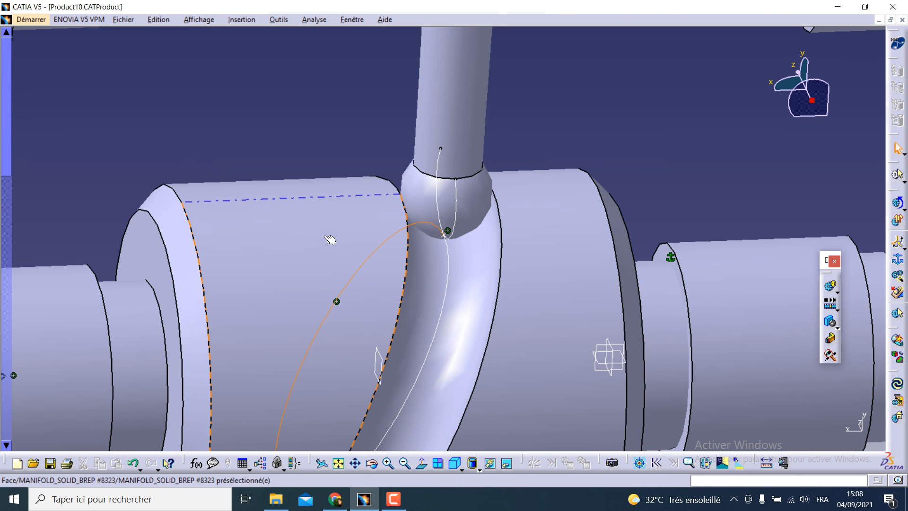
# Deactivate the coincidence constraint between the follower's tip point and the groove curve.
pyautogui.moveTo(331, 239); pyautogui.dragTo(350, 52, button='middle')
pyautogui.moveTo(336, 130); pyautogui.dragTo(301, 155, button='middle')
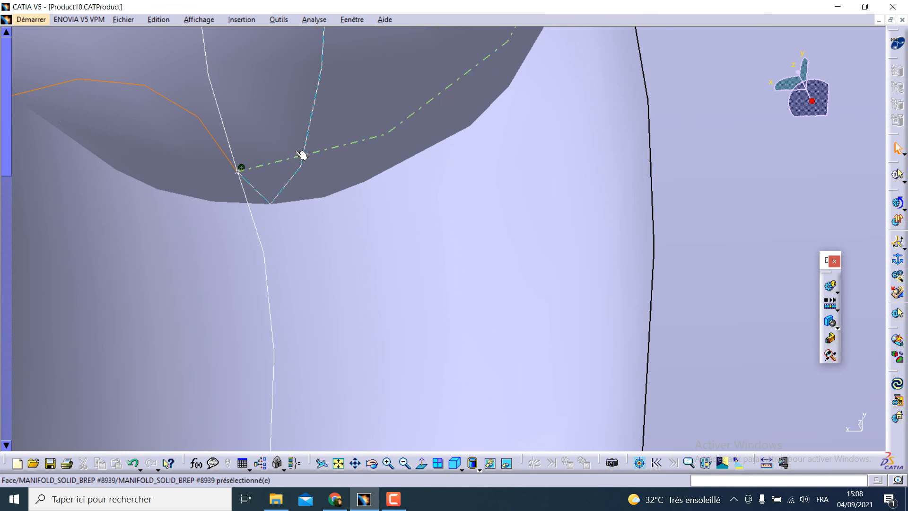
pyautogui.rightClick(242, 167)
pyautogui.moveTo(285, 328)
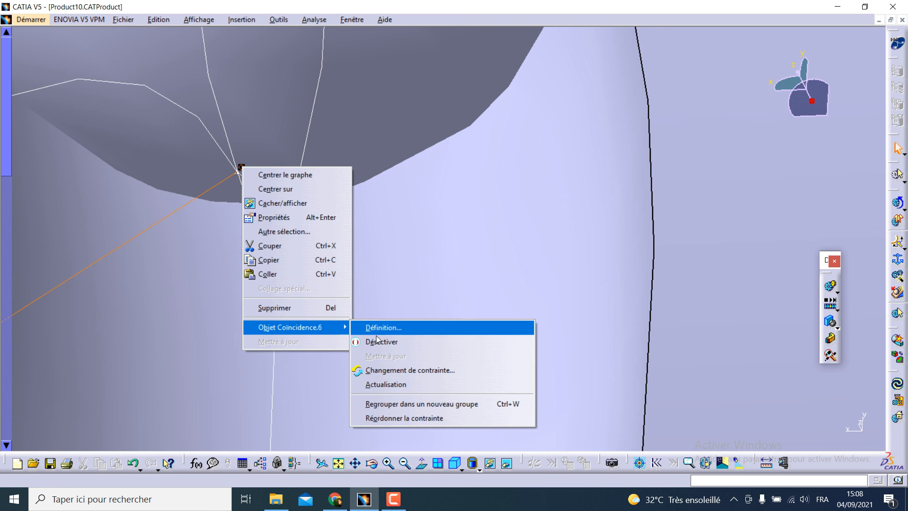
pyautogui.click(381, 342)
pyautogui.moveTo(326, 152); pyautogui.dragTo(245, 134, button='middle')
pyautogui.click(255, 91)
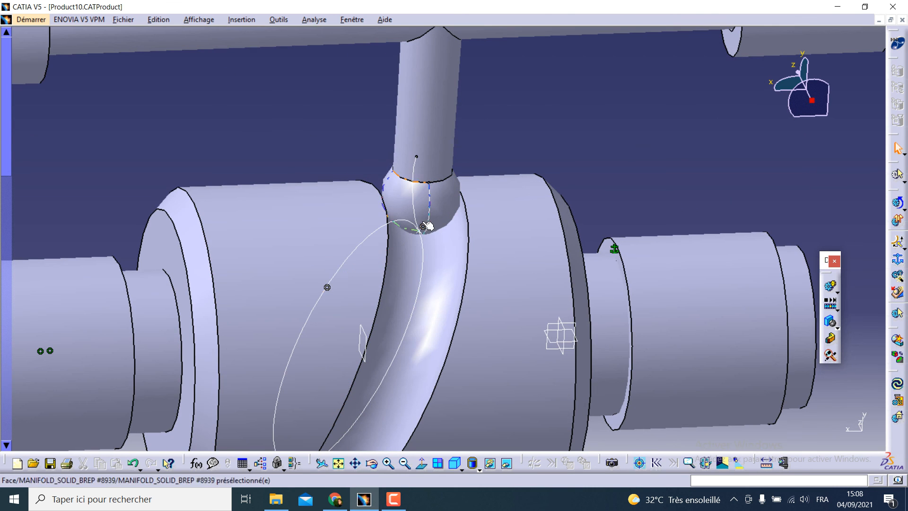
pyautogui.moveTo(428, 224); pyautogui.dragTo(350, 243, button='middle')
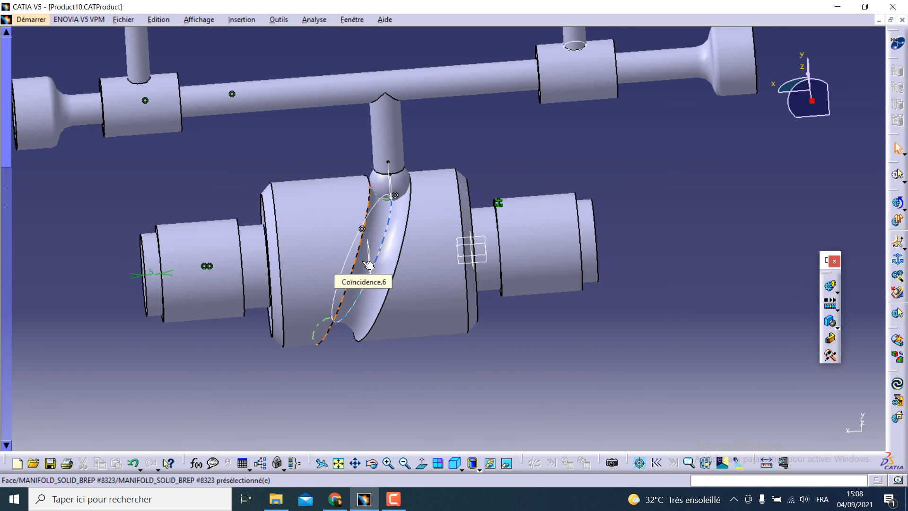
# Simulate the CAM mechanism by moving Commande.1 to about -2304, keeping the whole assembly in view.
pyautogui.click(899, 204)
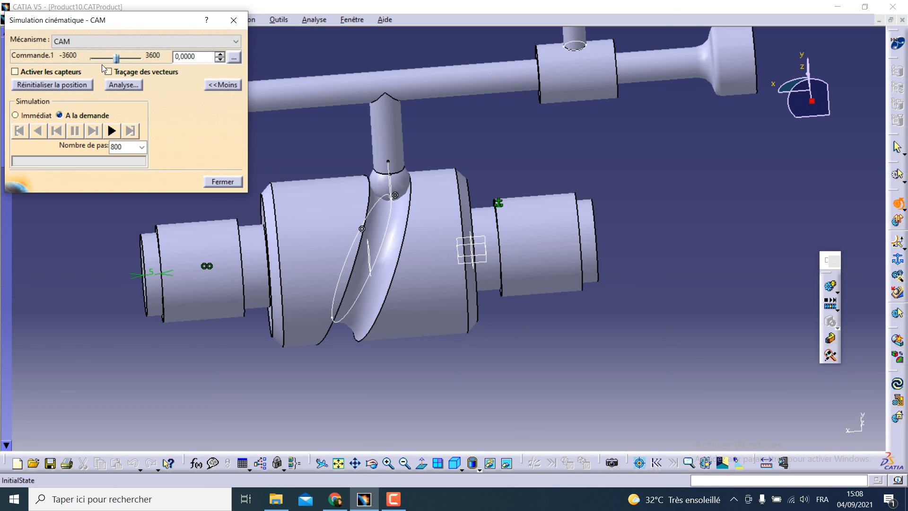
pyautogui.moveTo(117, 58); pyautogui.dragTo(99, 59)
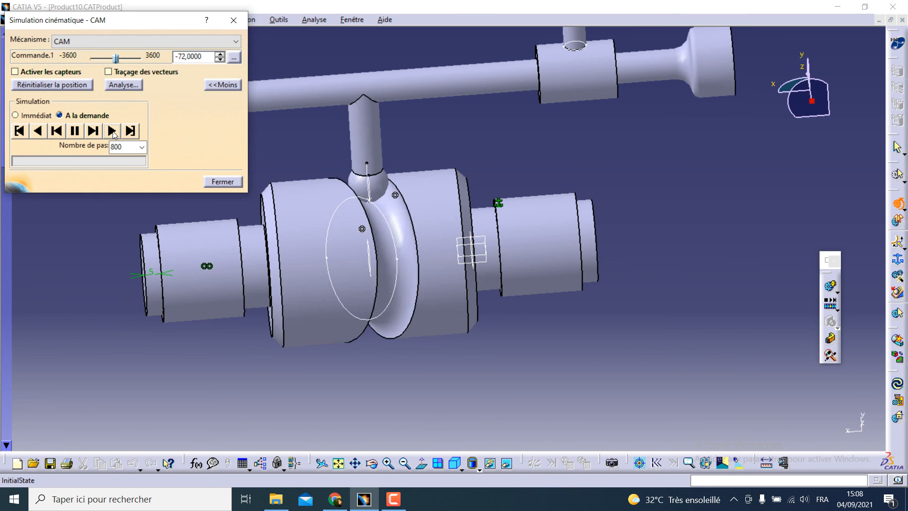
pyautogui.moveTo(430, 276); pyautogui.dragTo(395, 331, button='middle')
pyautogui.moveTo(437, 251); pyautogui.dragTo(413, 272, button='middle')
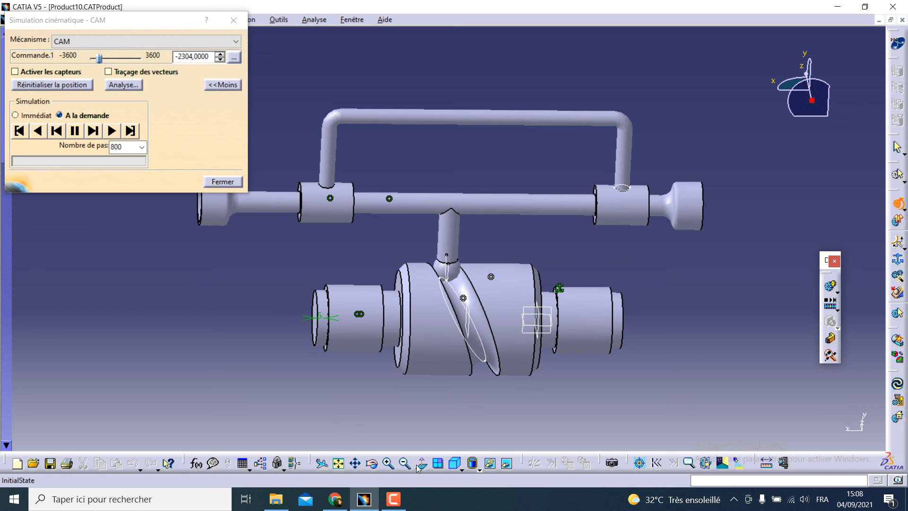
pyautogui.click(400, 503)
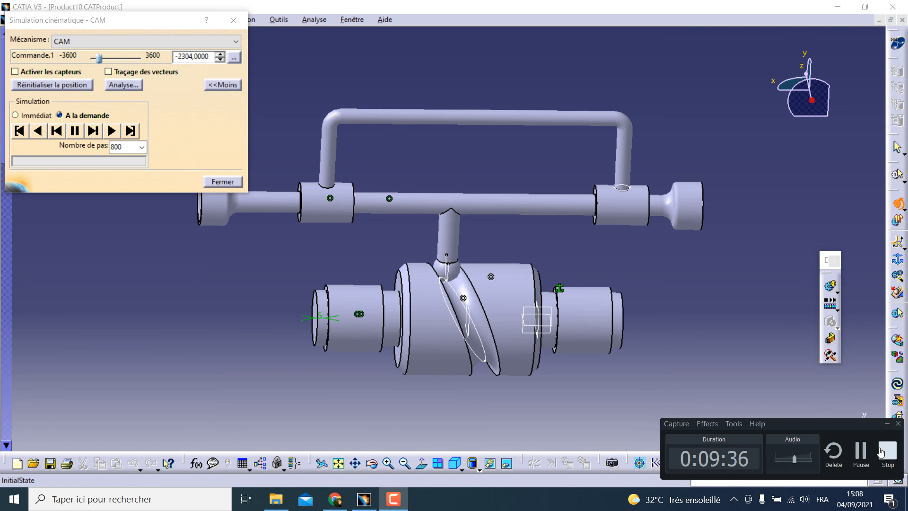
pyautogui.click(881, 452)
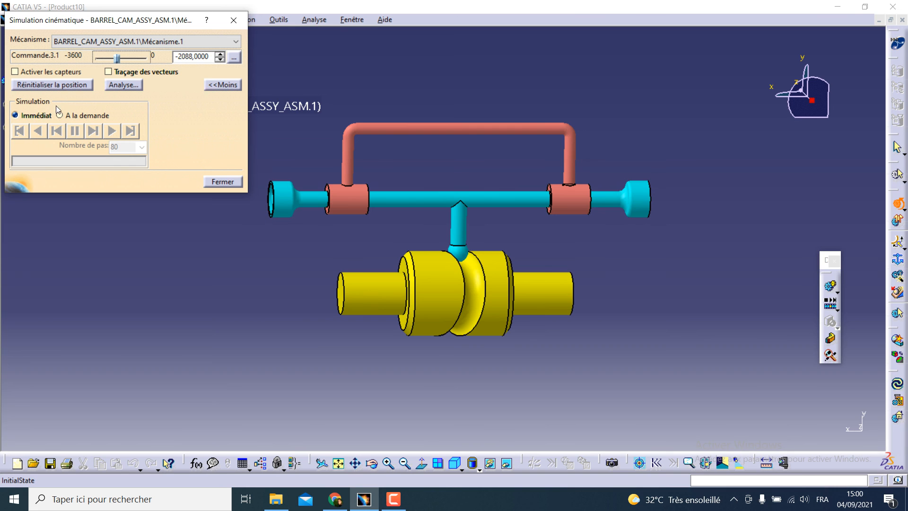
# Play the BARREL_CAM_ASSY_ASM.1 mechanism's simulation backward, on demand with 800 steps.
pyautogui.click(45, 88)
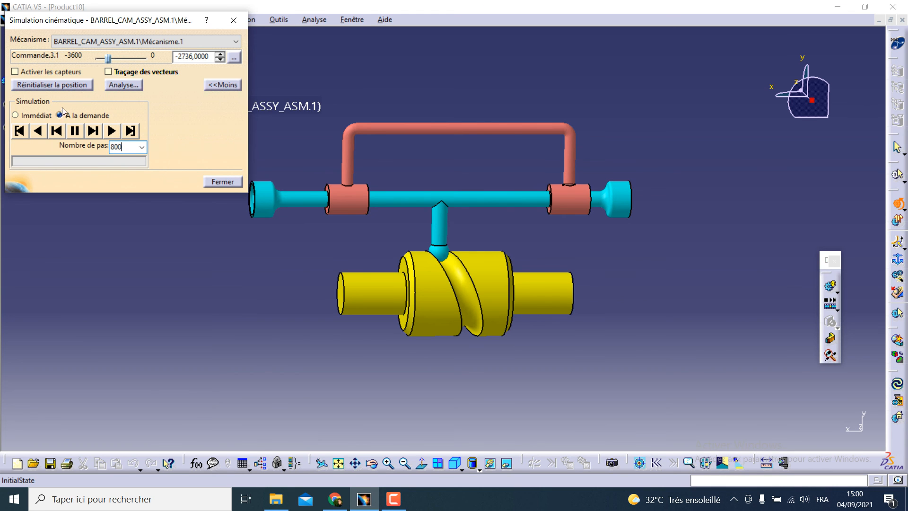
pyautogui.click(40, 135)
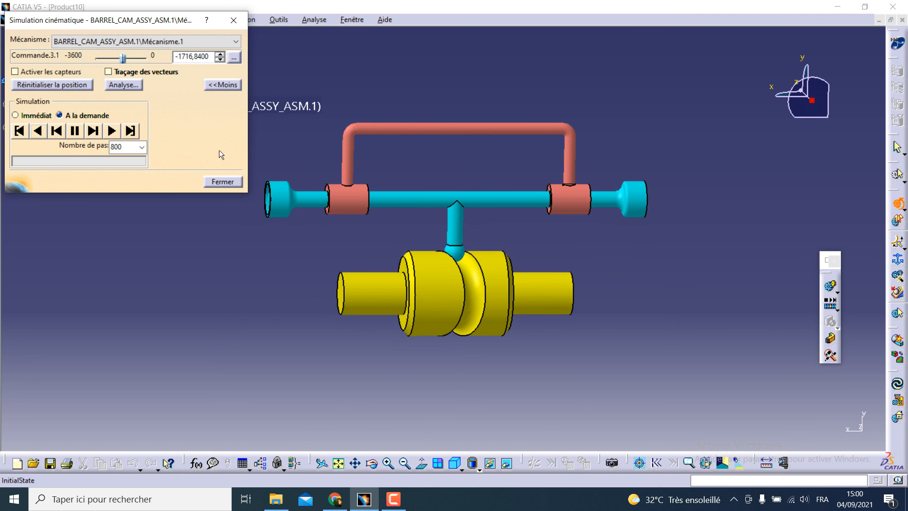
pyautogui.click(38, 137)
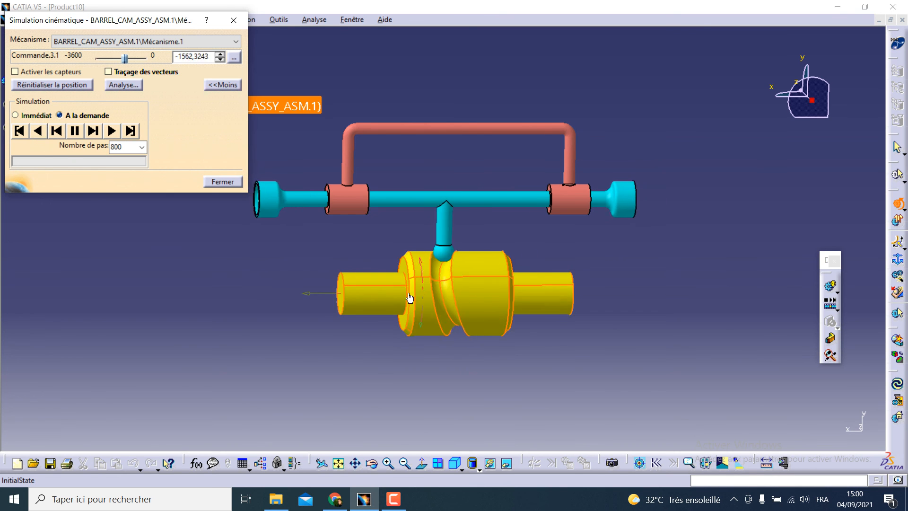